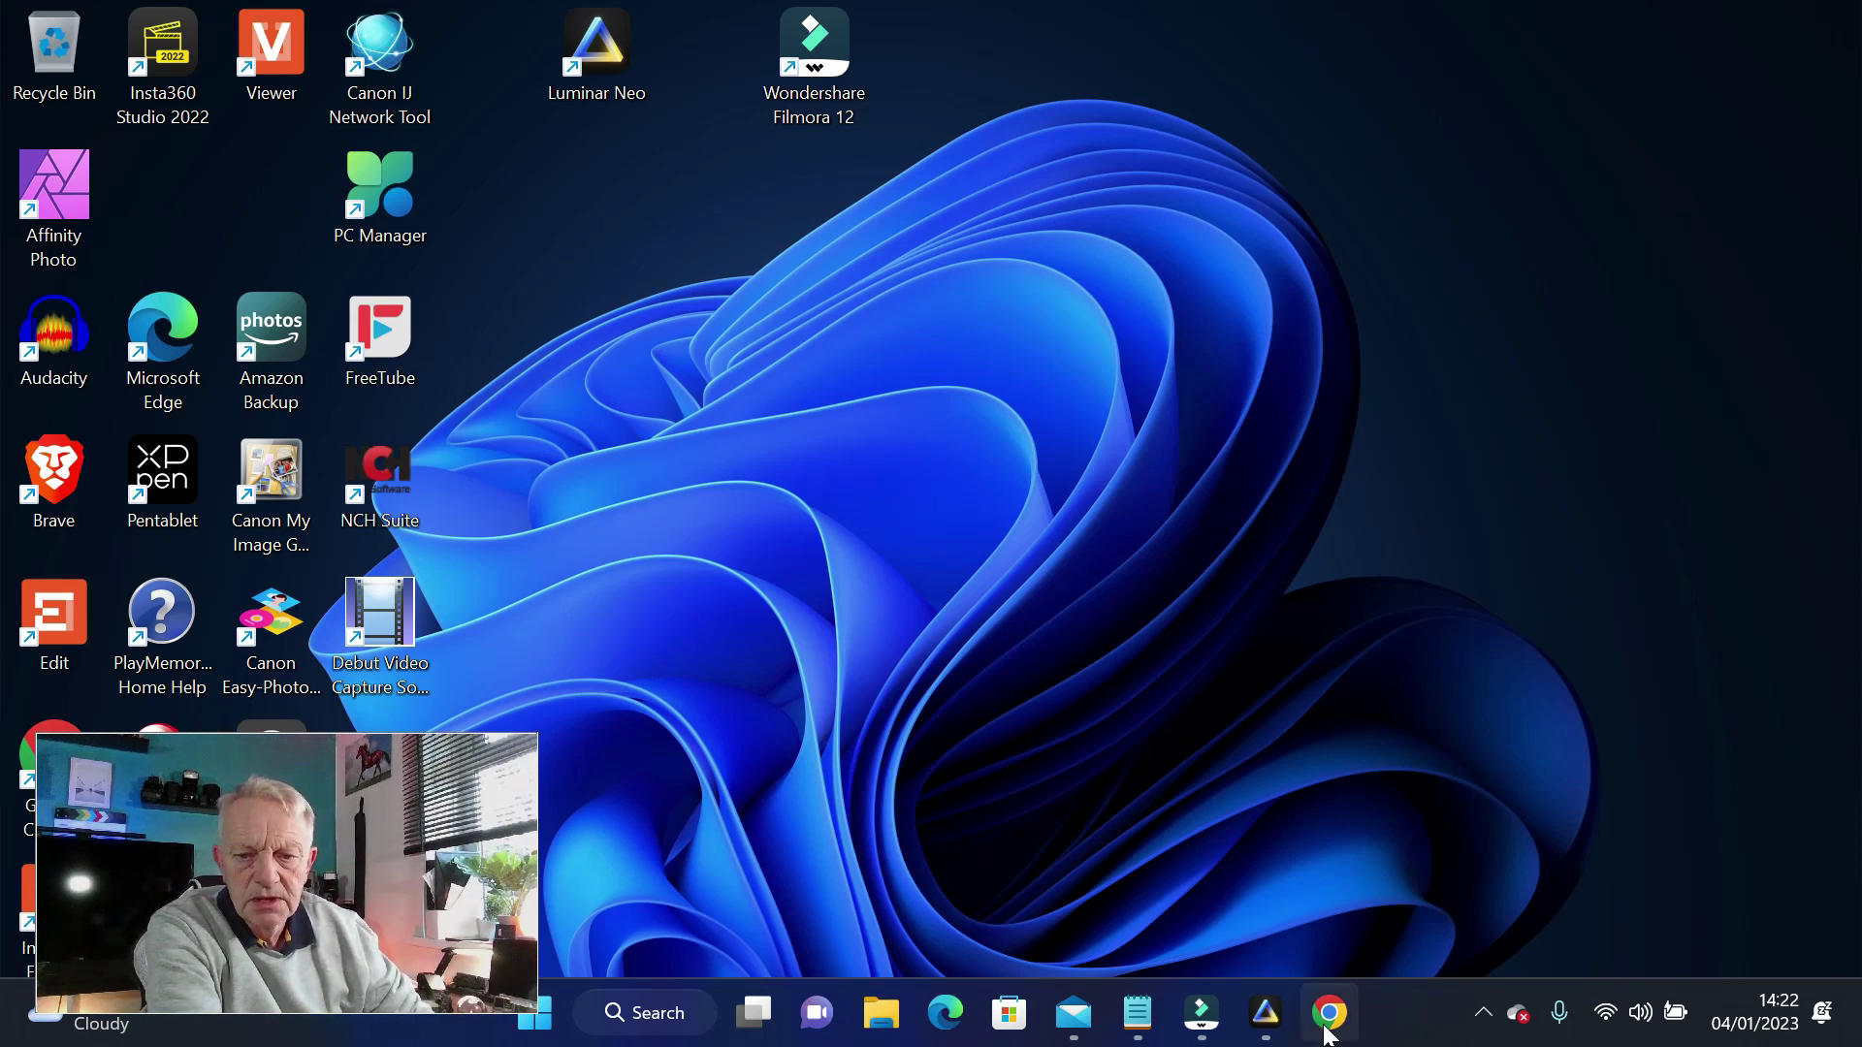
Step: Bring Luminar Neo to the front and open the fairy-light bottle photo in the Edit workspace
{"action": "mouse_move", "coordinate": [1279, 1020]}
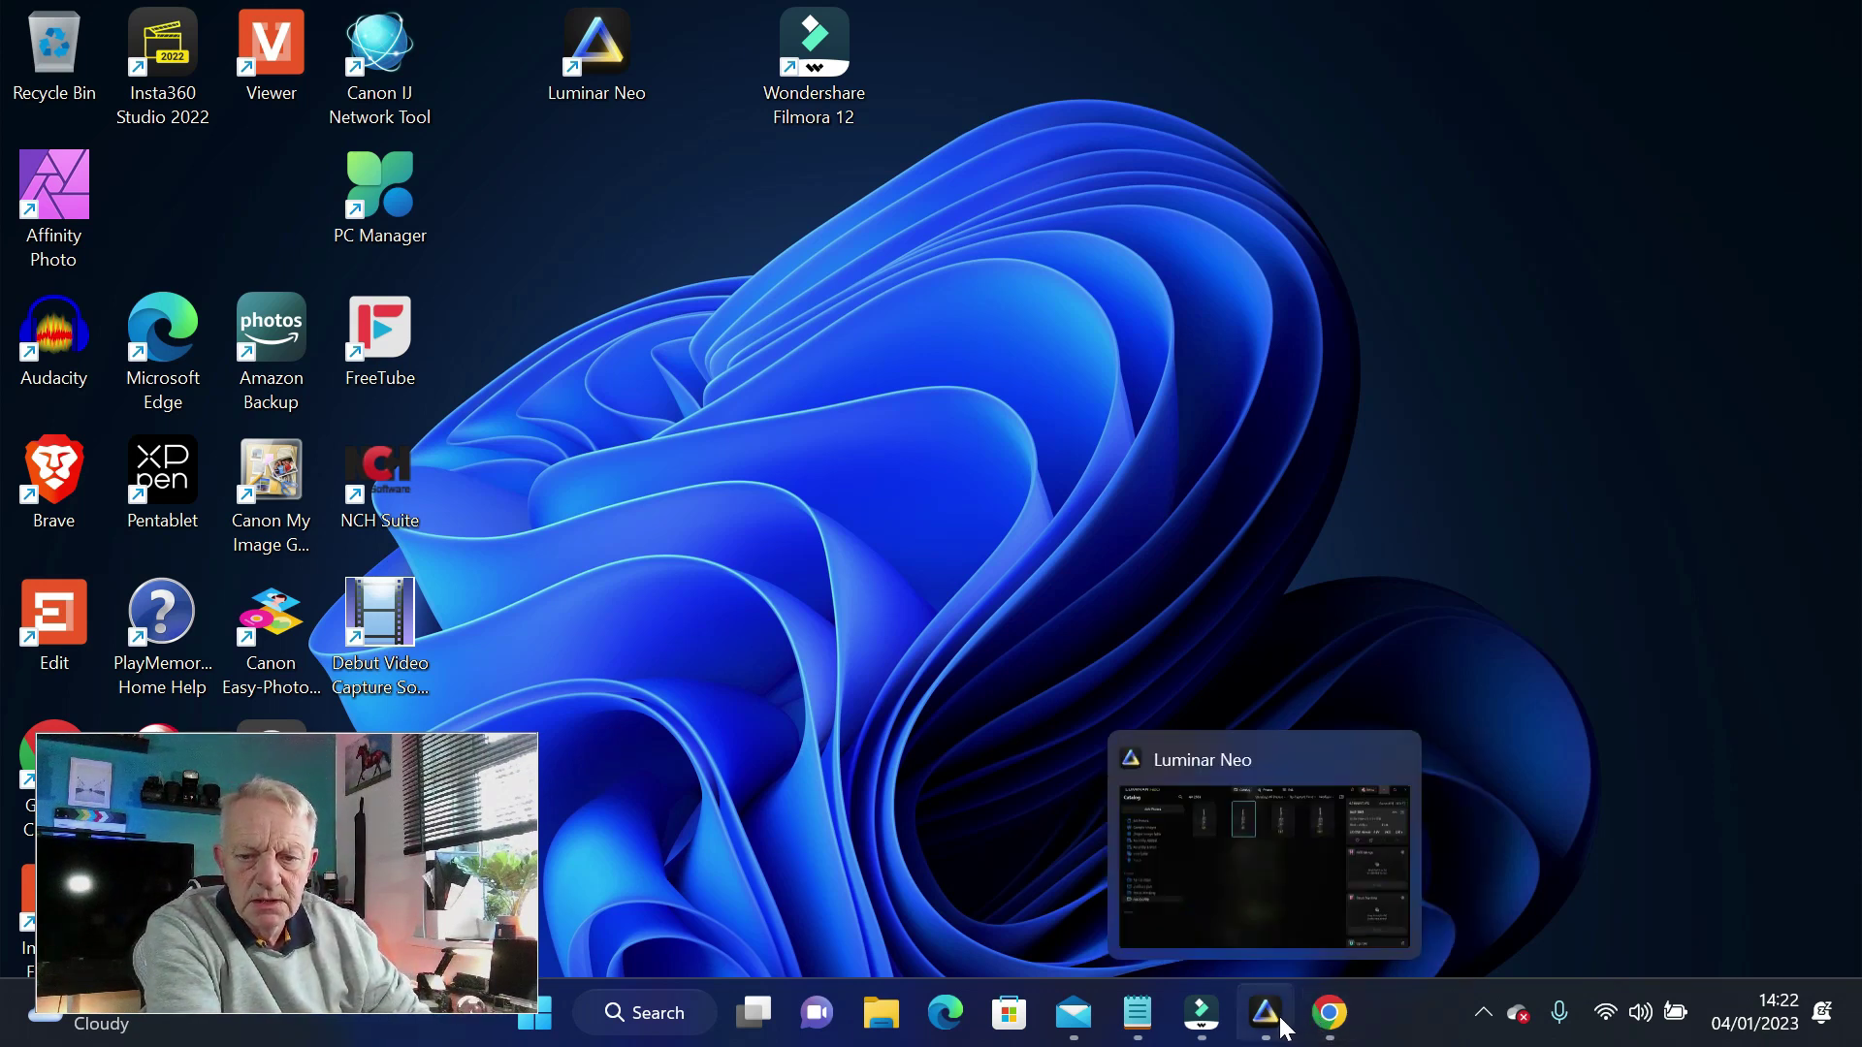
{"action": "left_click", "coordinate": [1282, 1024]}
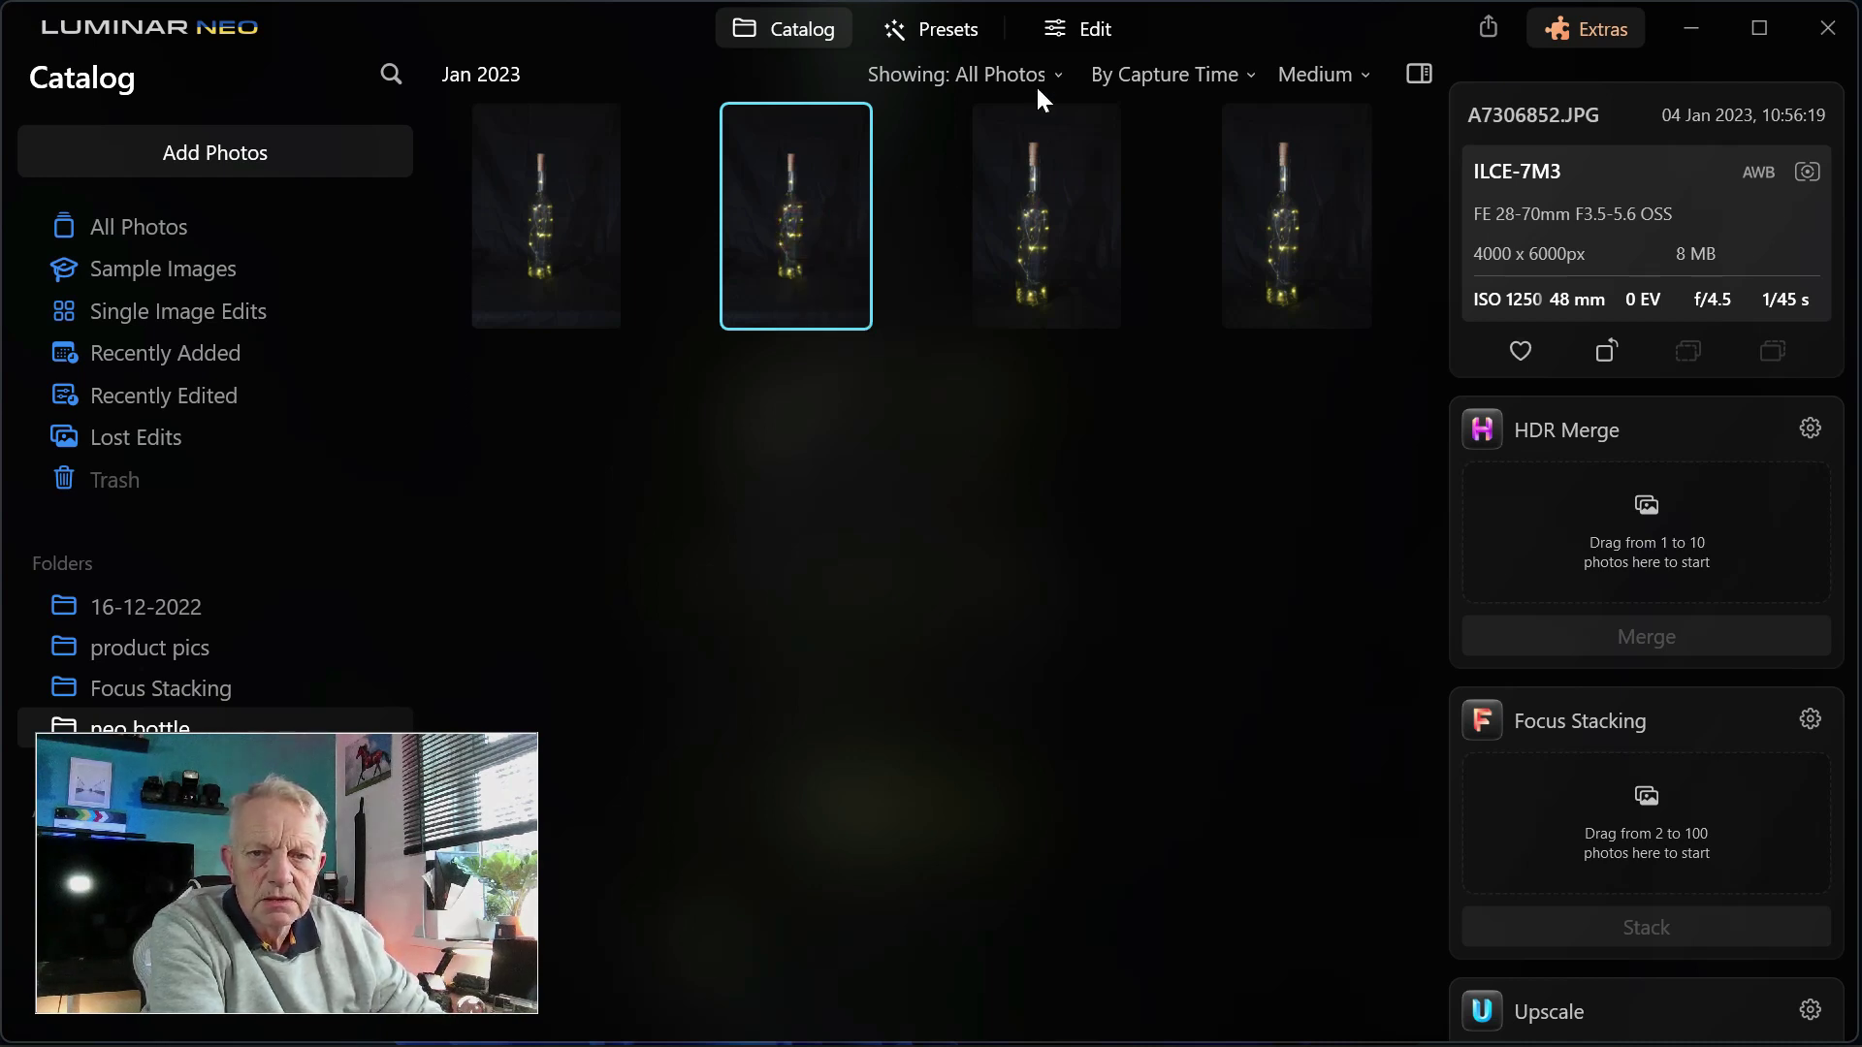
{"action": "left_click", "coordinate": [1108, 35]}
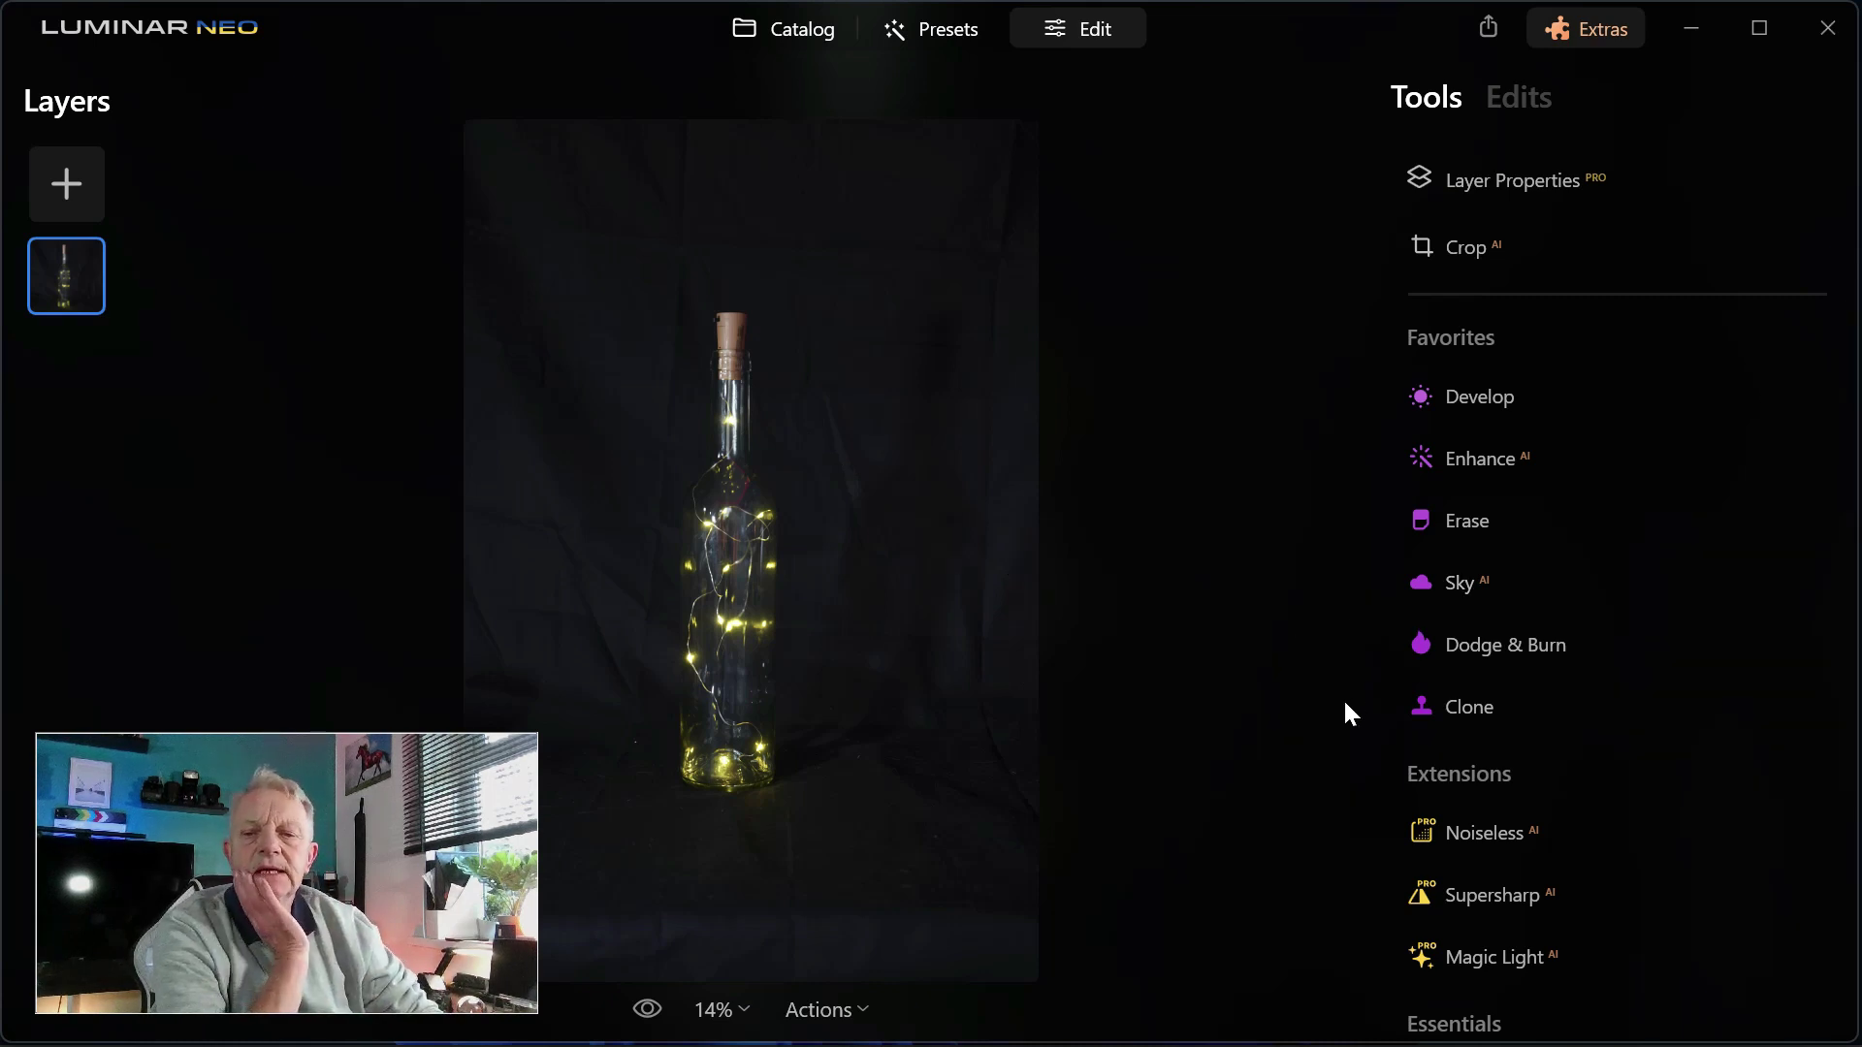
Step: Expand the Magic Light tool and switch on its light stars at Intensity 53
{"action": "left_click", "coordinate": [1484, 953]}
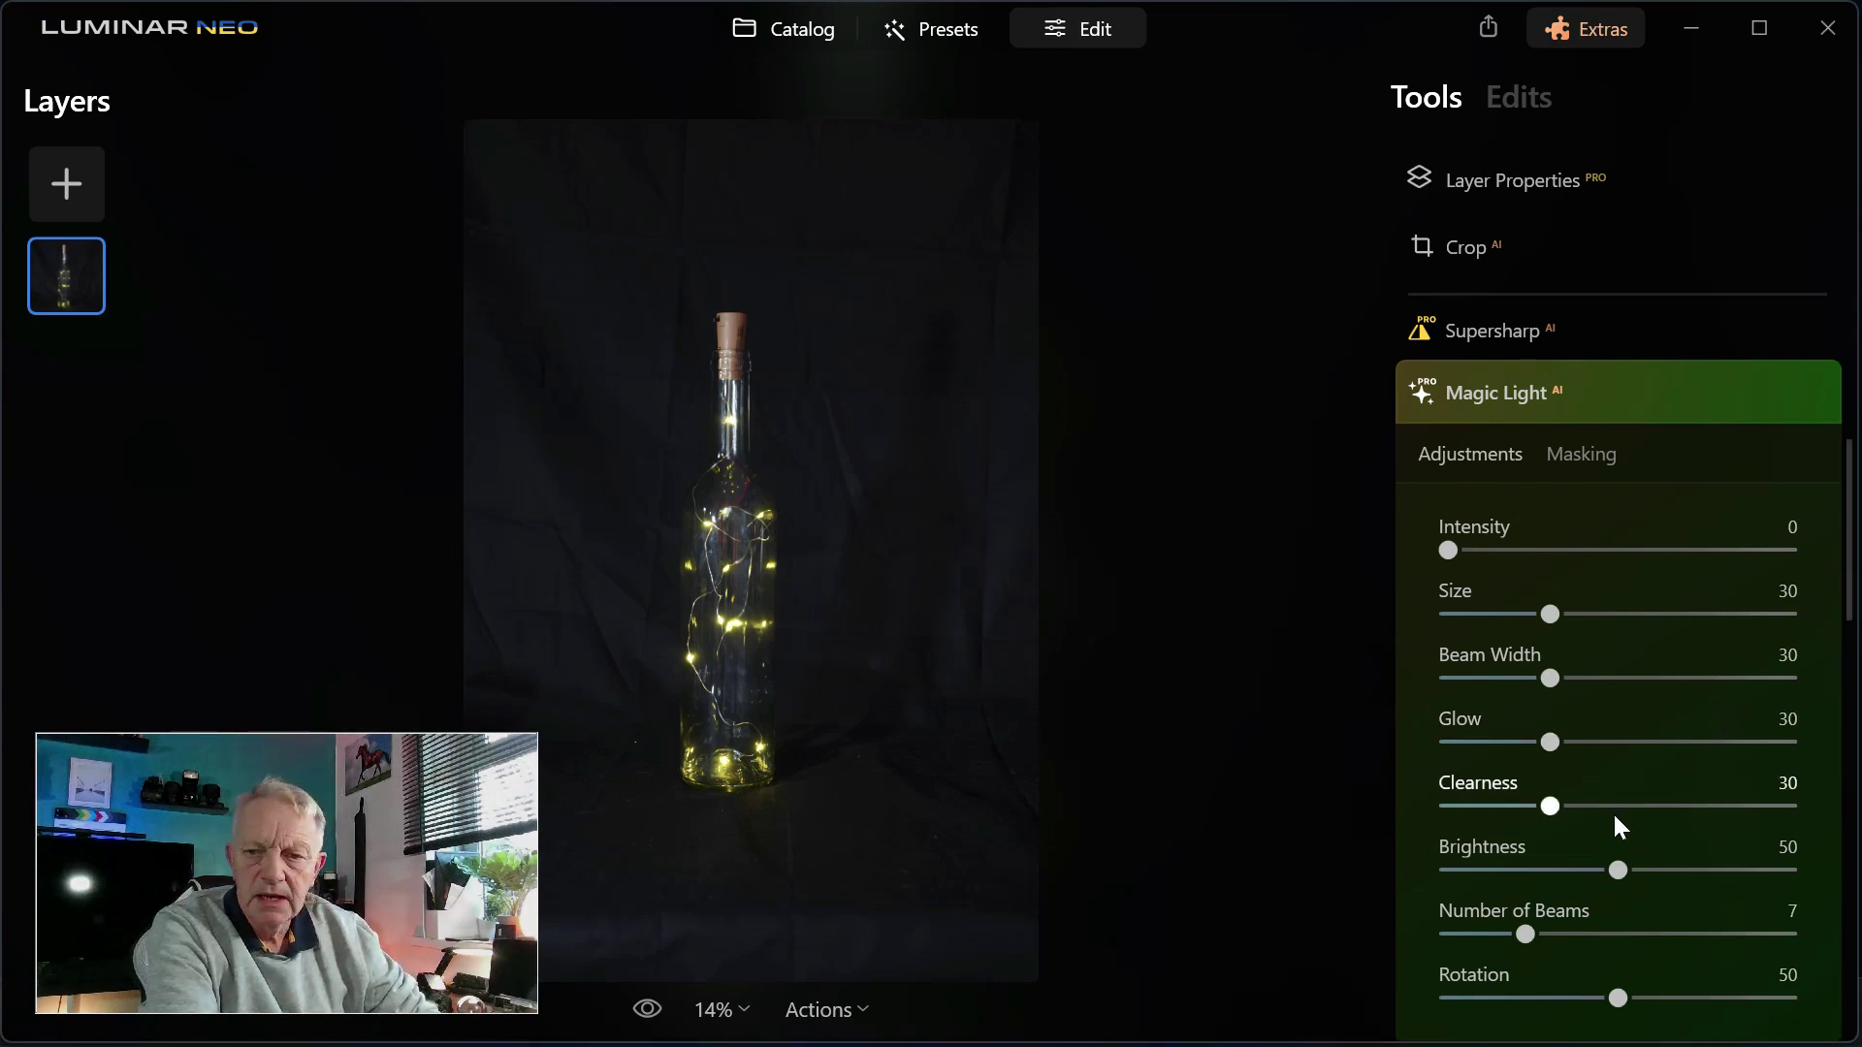
{"action": "left_click", "coordinate": [1633, 549]}
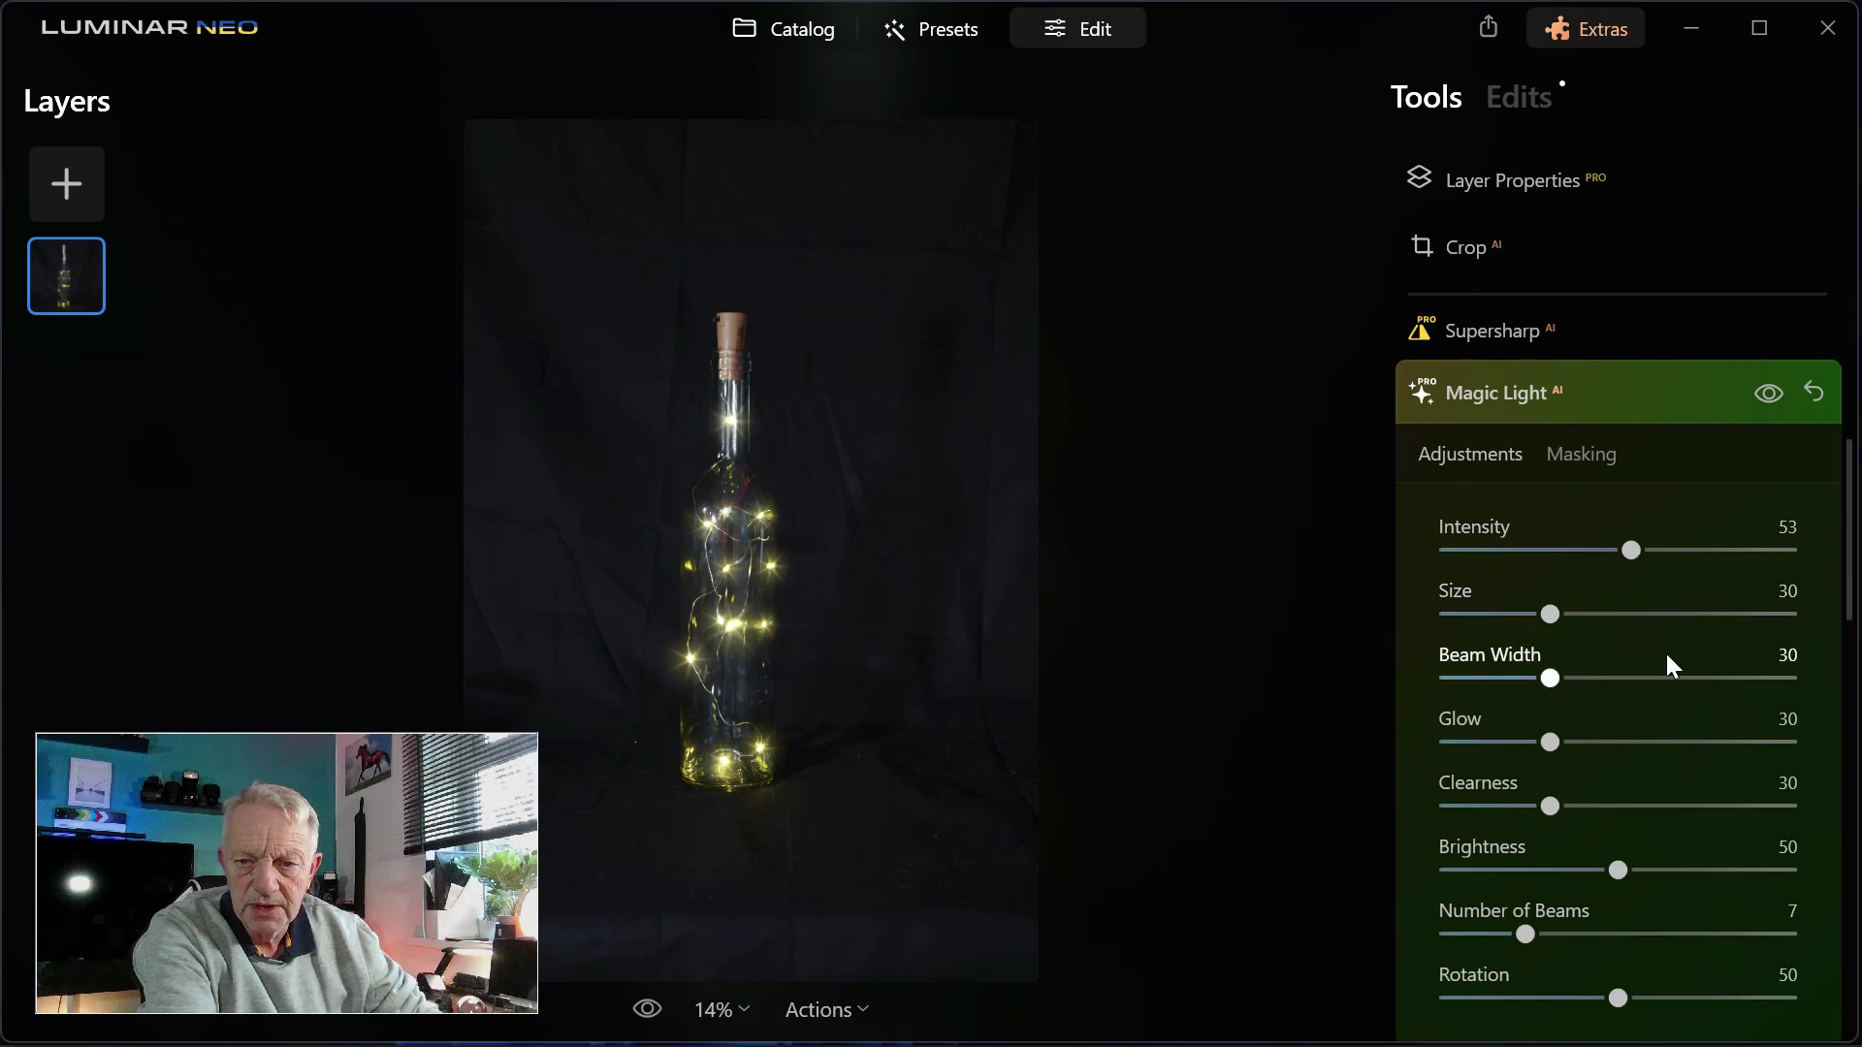
Step: Set Size 53, Beam Width 55, Glow 66, Clearness 82, Brightness 81, Rotation 53 and 12 beams
{"action": "left_click", "coordinate": [1631, 615]}
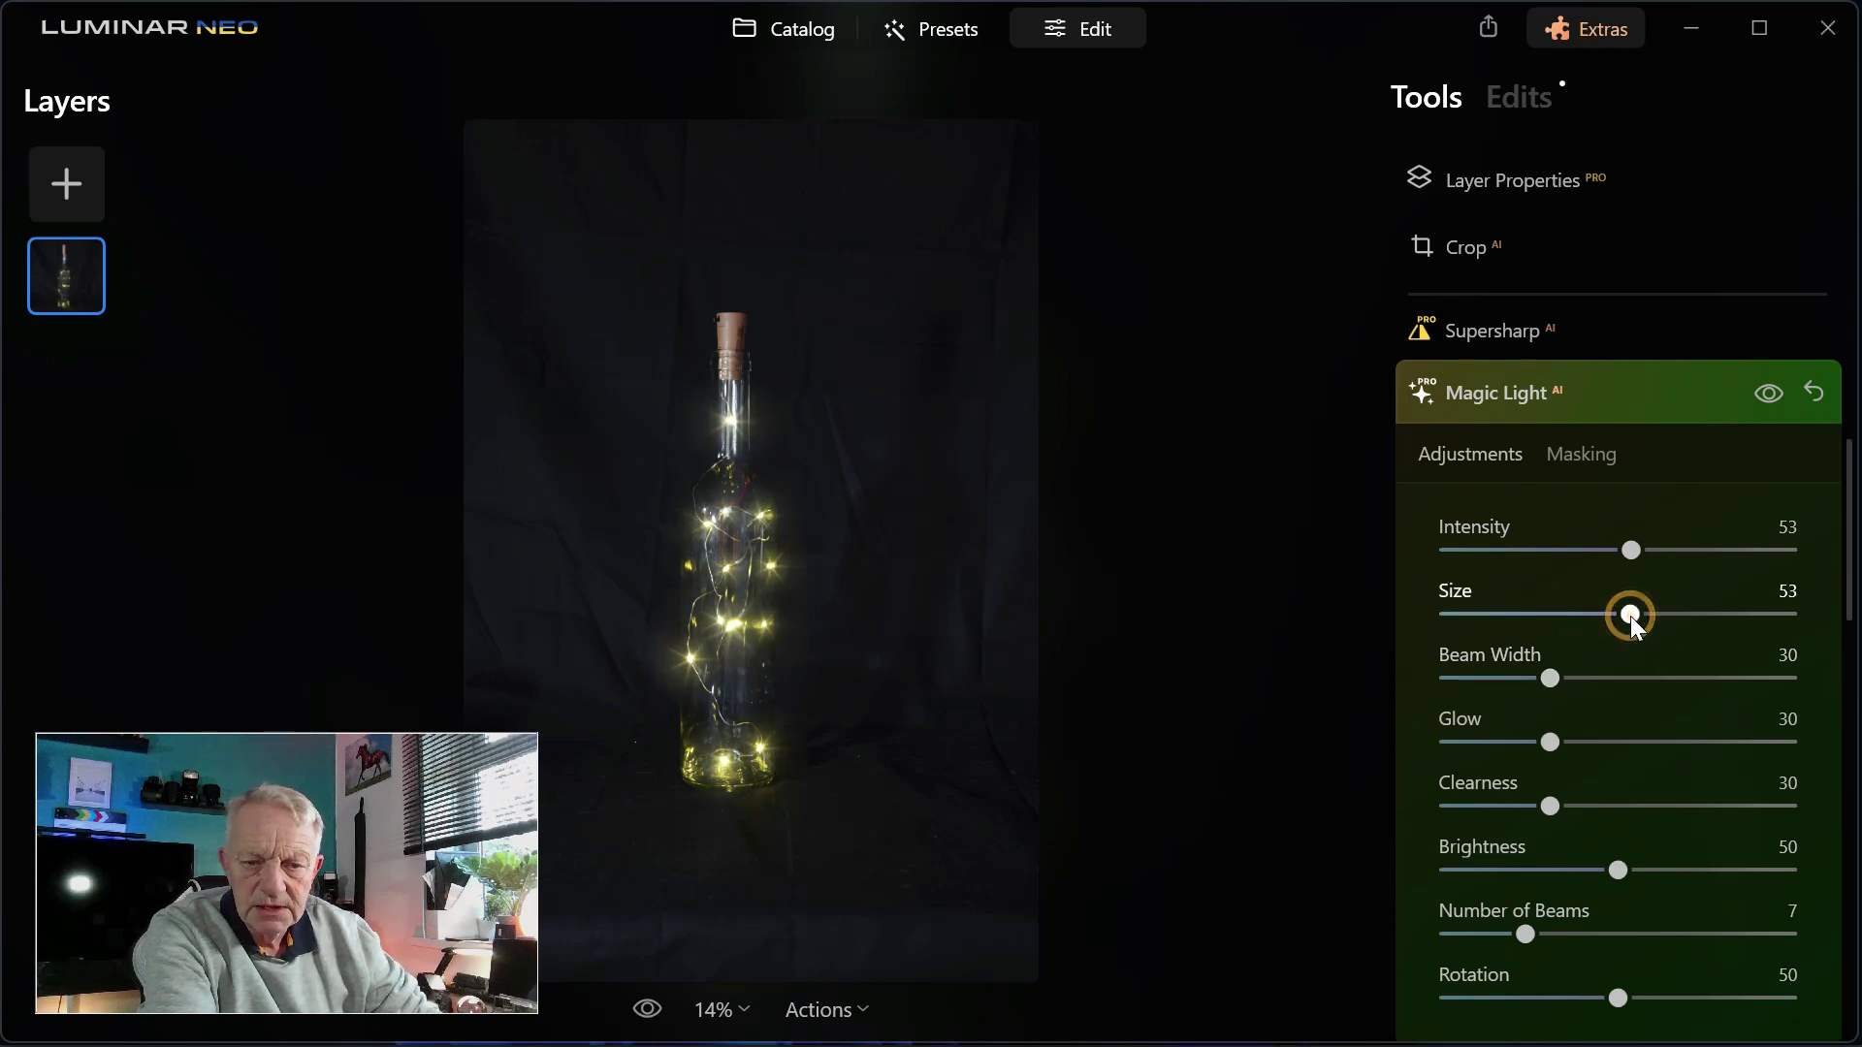
{"action": "left_click", "coordinate": [1638, 678]}
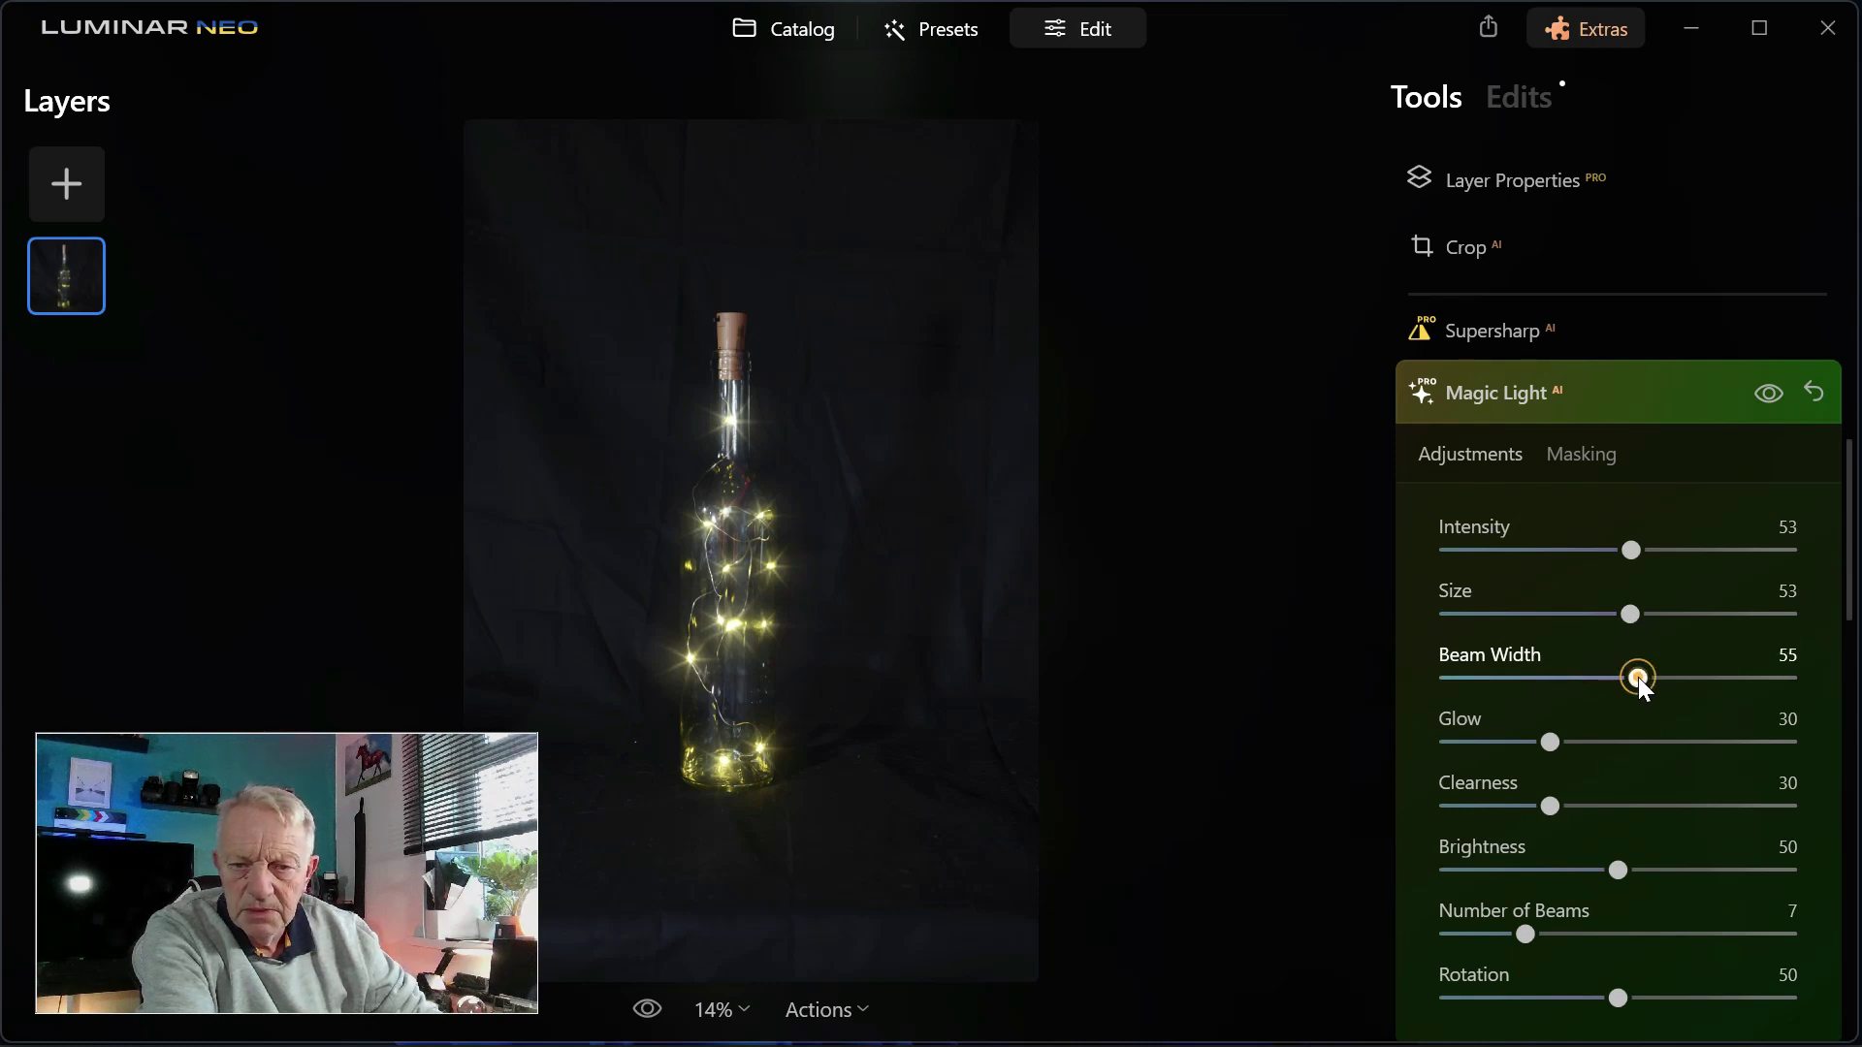
{"action": "left_click", "coordinate": [1676, 742]}
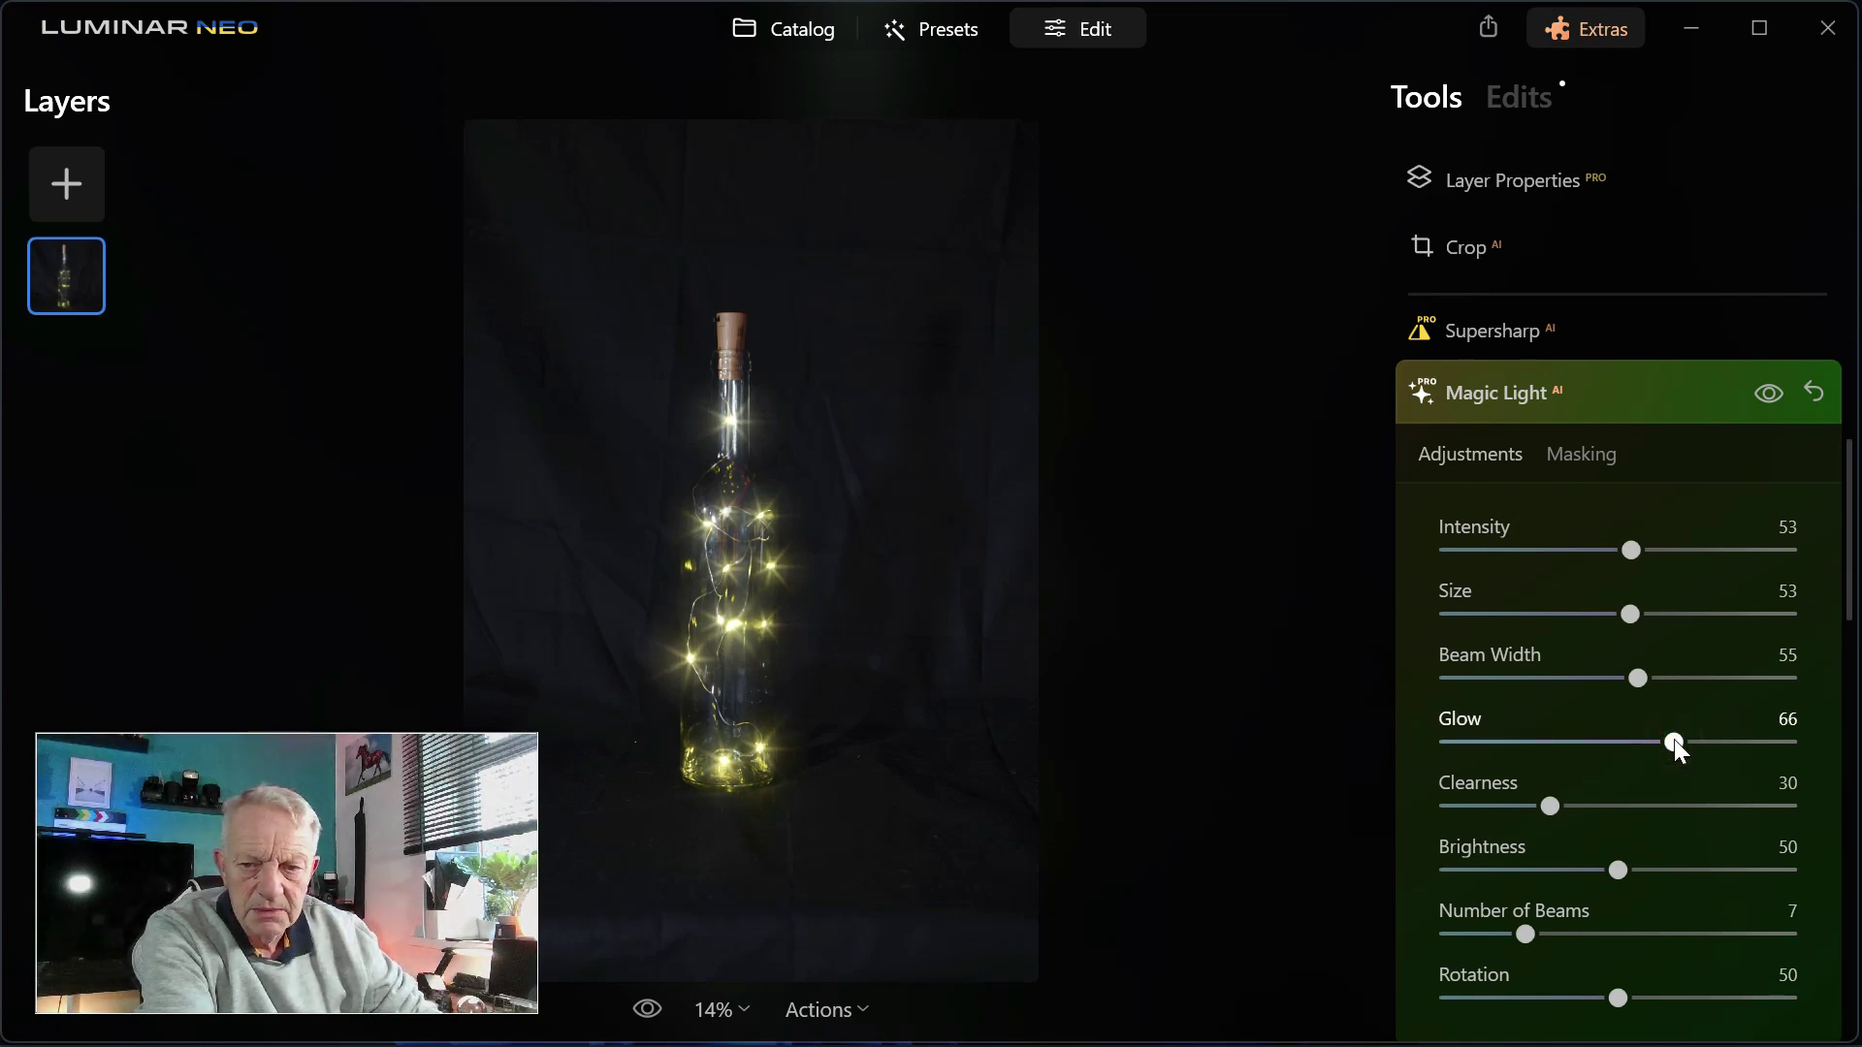
{"action": "left_click", "coordinate": [1728, 807]}
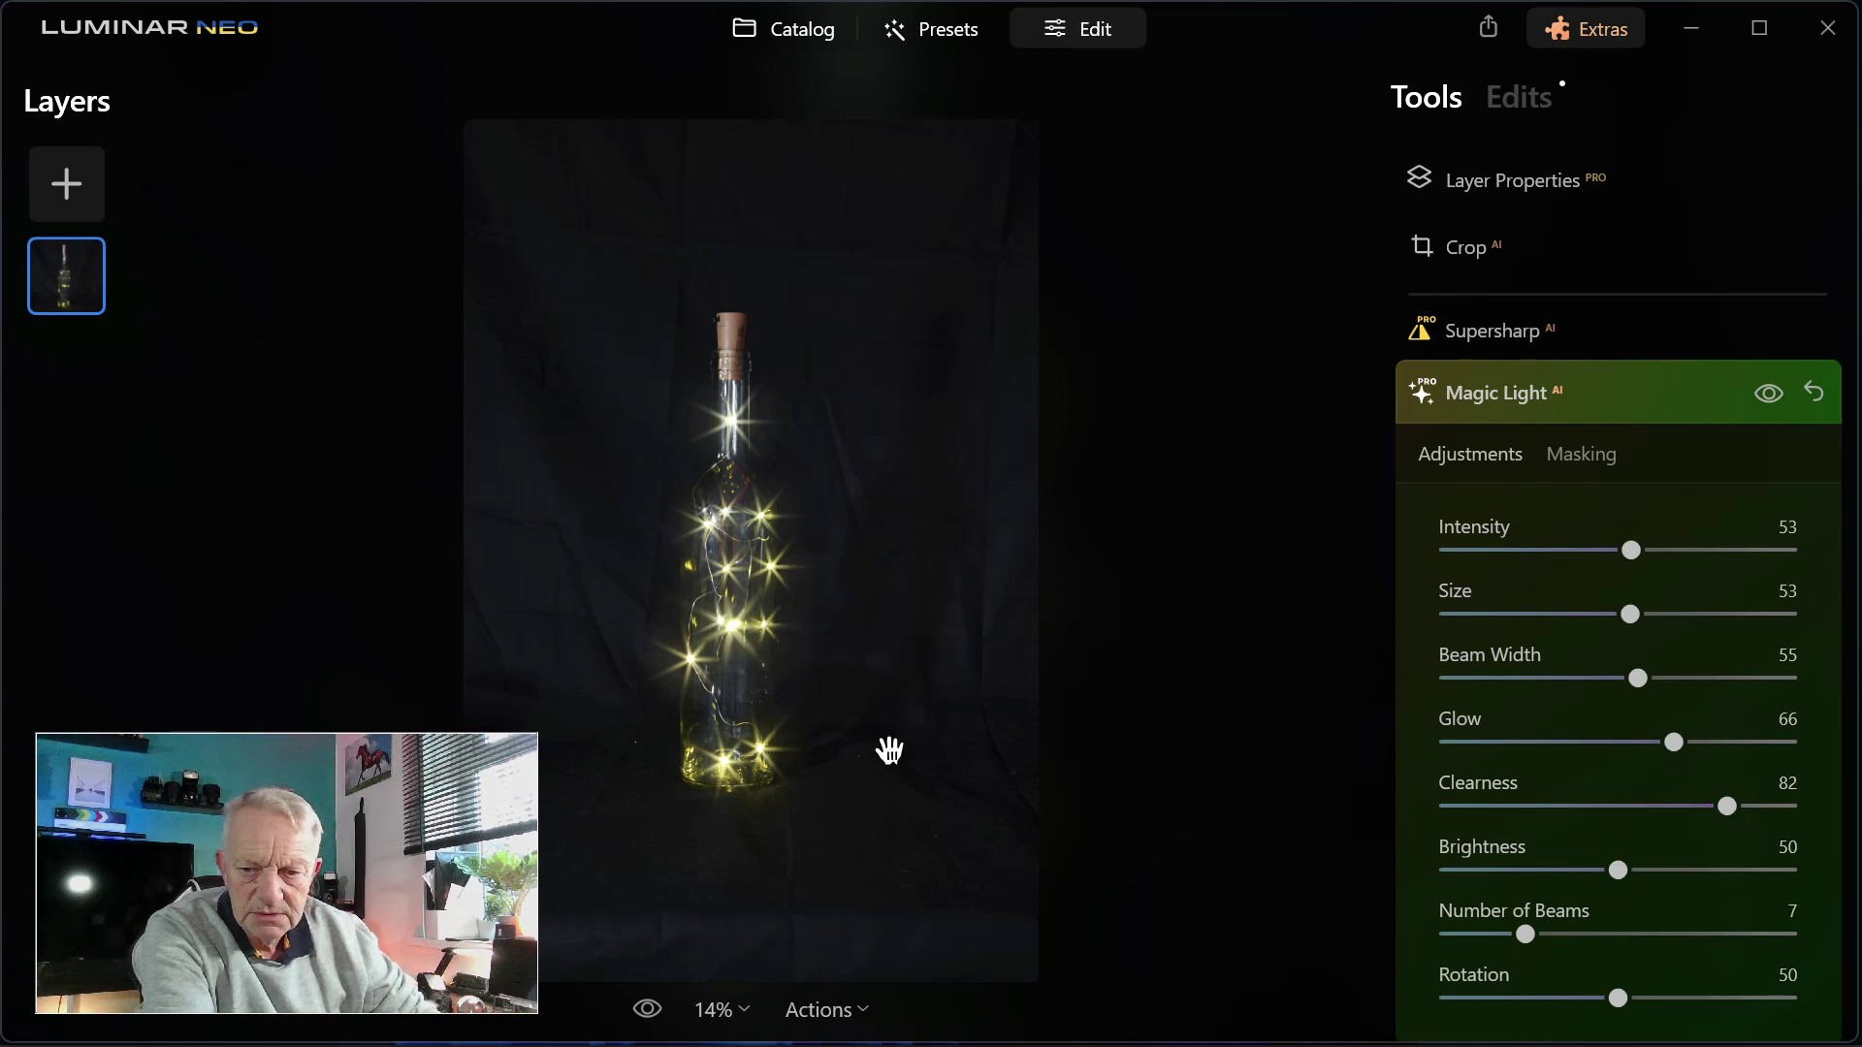
{"action": "left_click", "coordinate": [1725, 873]}
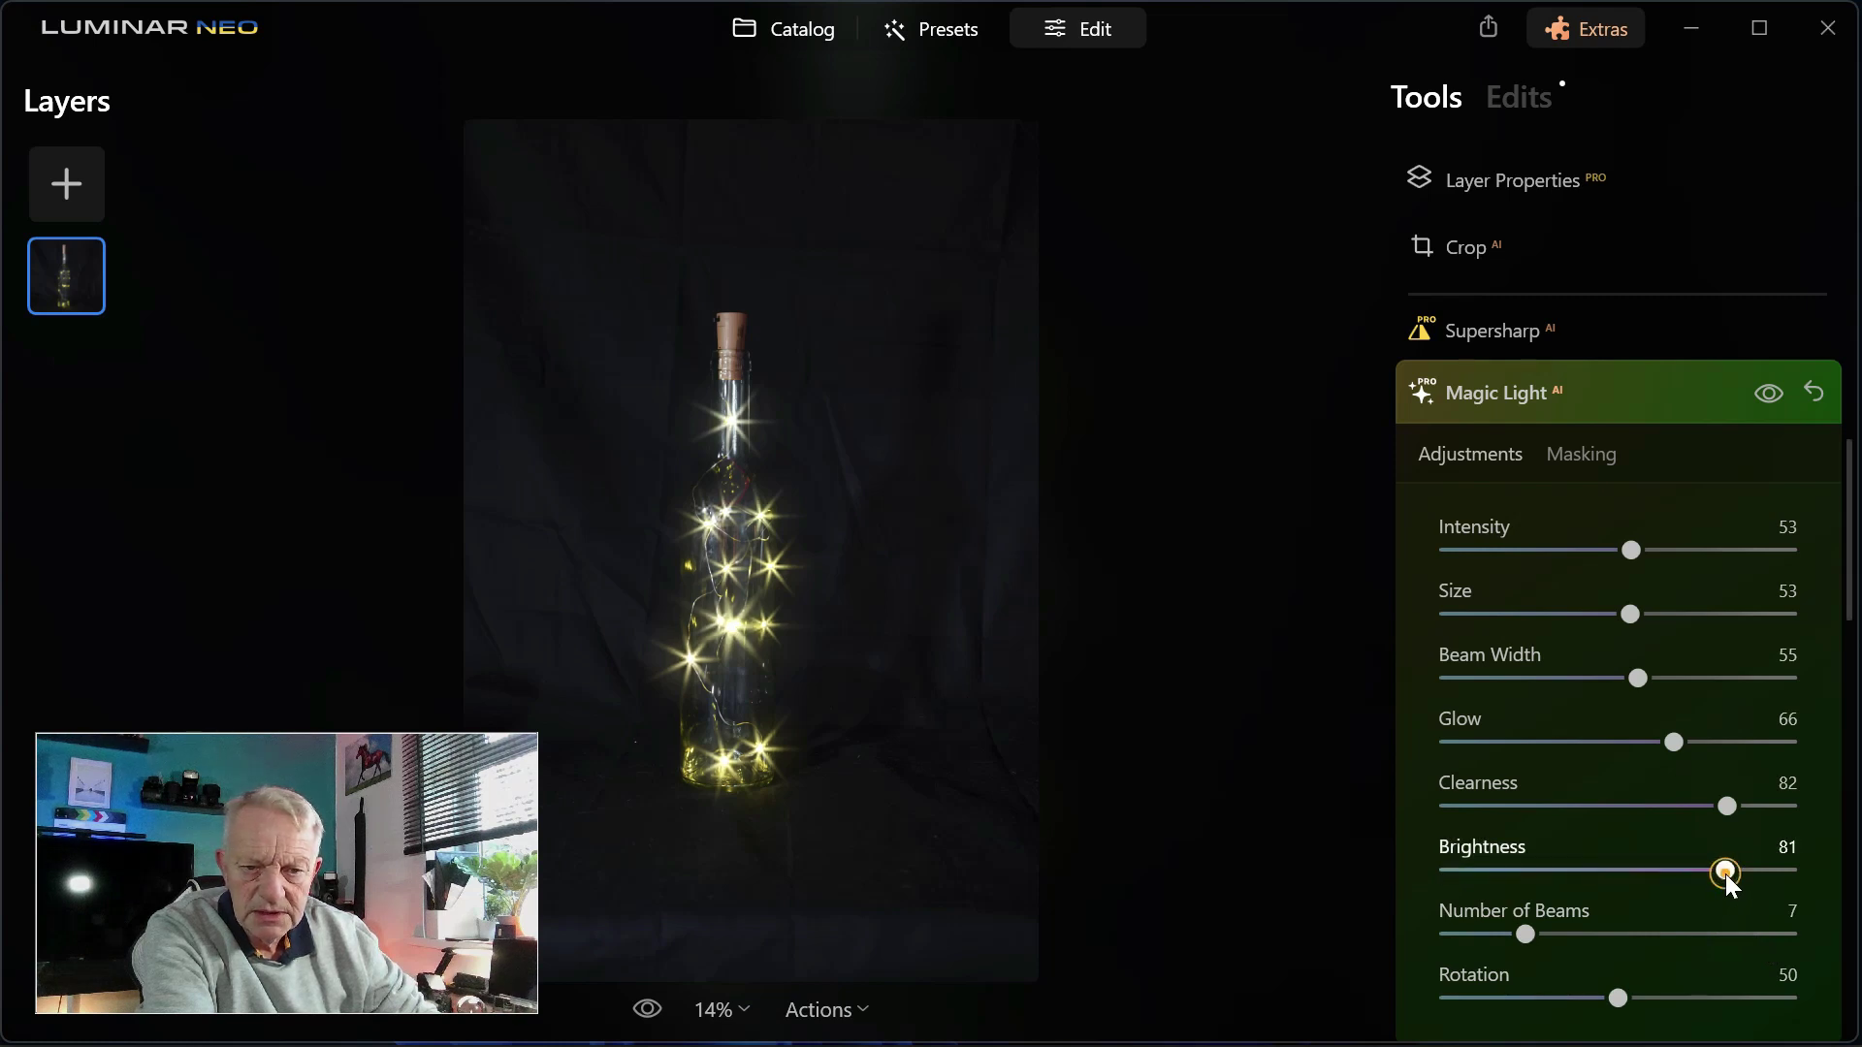
{"action": "left_click", "coordinate": [1697, 937]}
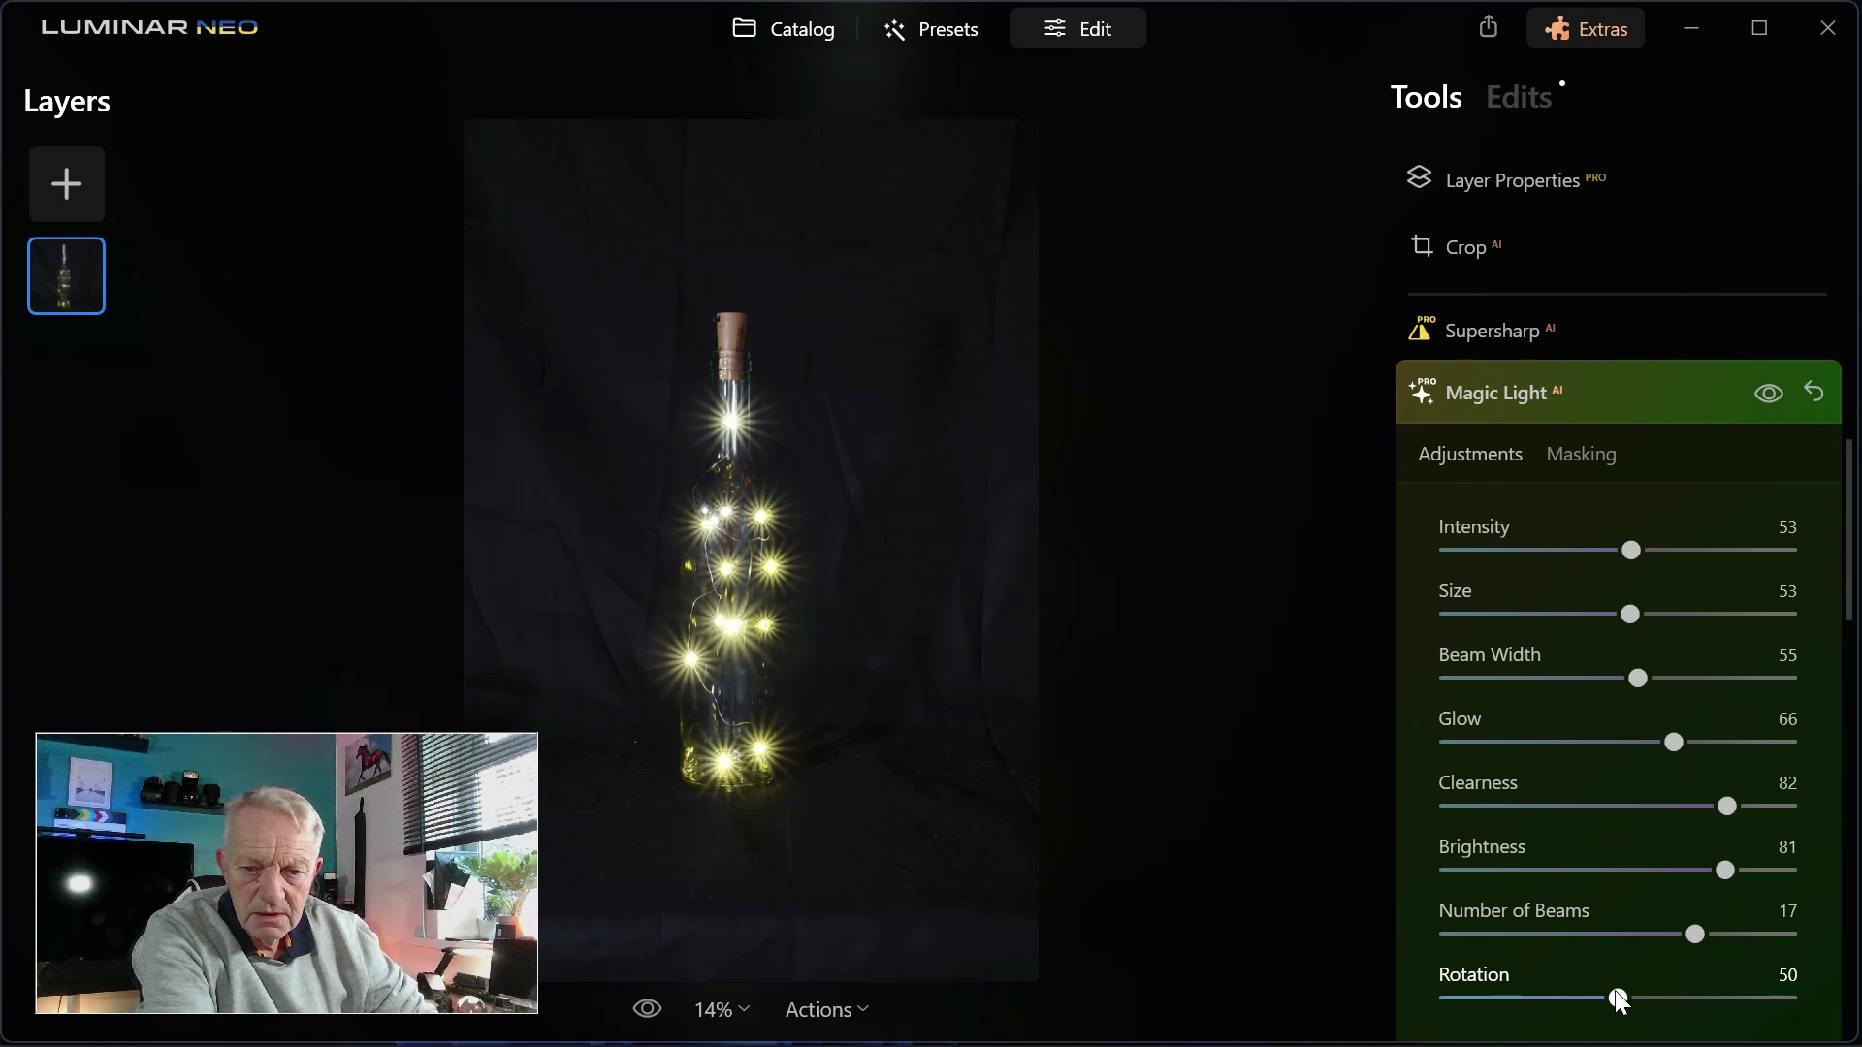
{"action": "mouse_move", "coordinate": [1618, 999]}
{"action": "left_mouse_down"}
{"action": "mouse_move", "coordinate": [1670, 999]}
{"action": "mouse_move", "coordinate": [1602, 998]}
{"action": "mouse_move", "coordinate": [1711, 998]}
{"action": "mouse_move", "coordinate": [1569, 981]}
{"action": "mouse_move", "coordinate": [1777, 968]}
{"action": "mouse_move", "coordinate": [1629, 977]}
{"action": "left_mouse_up"}
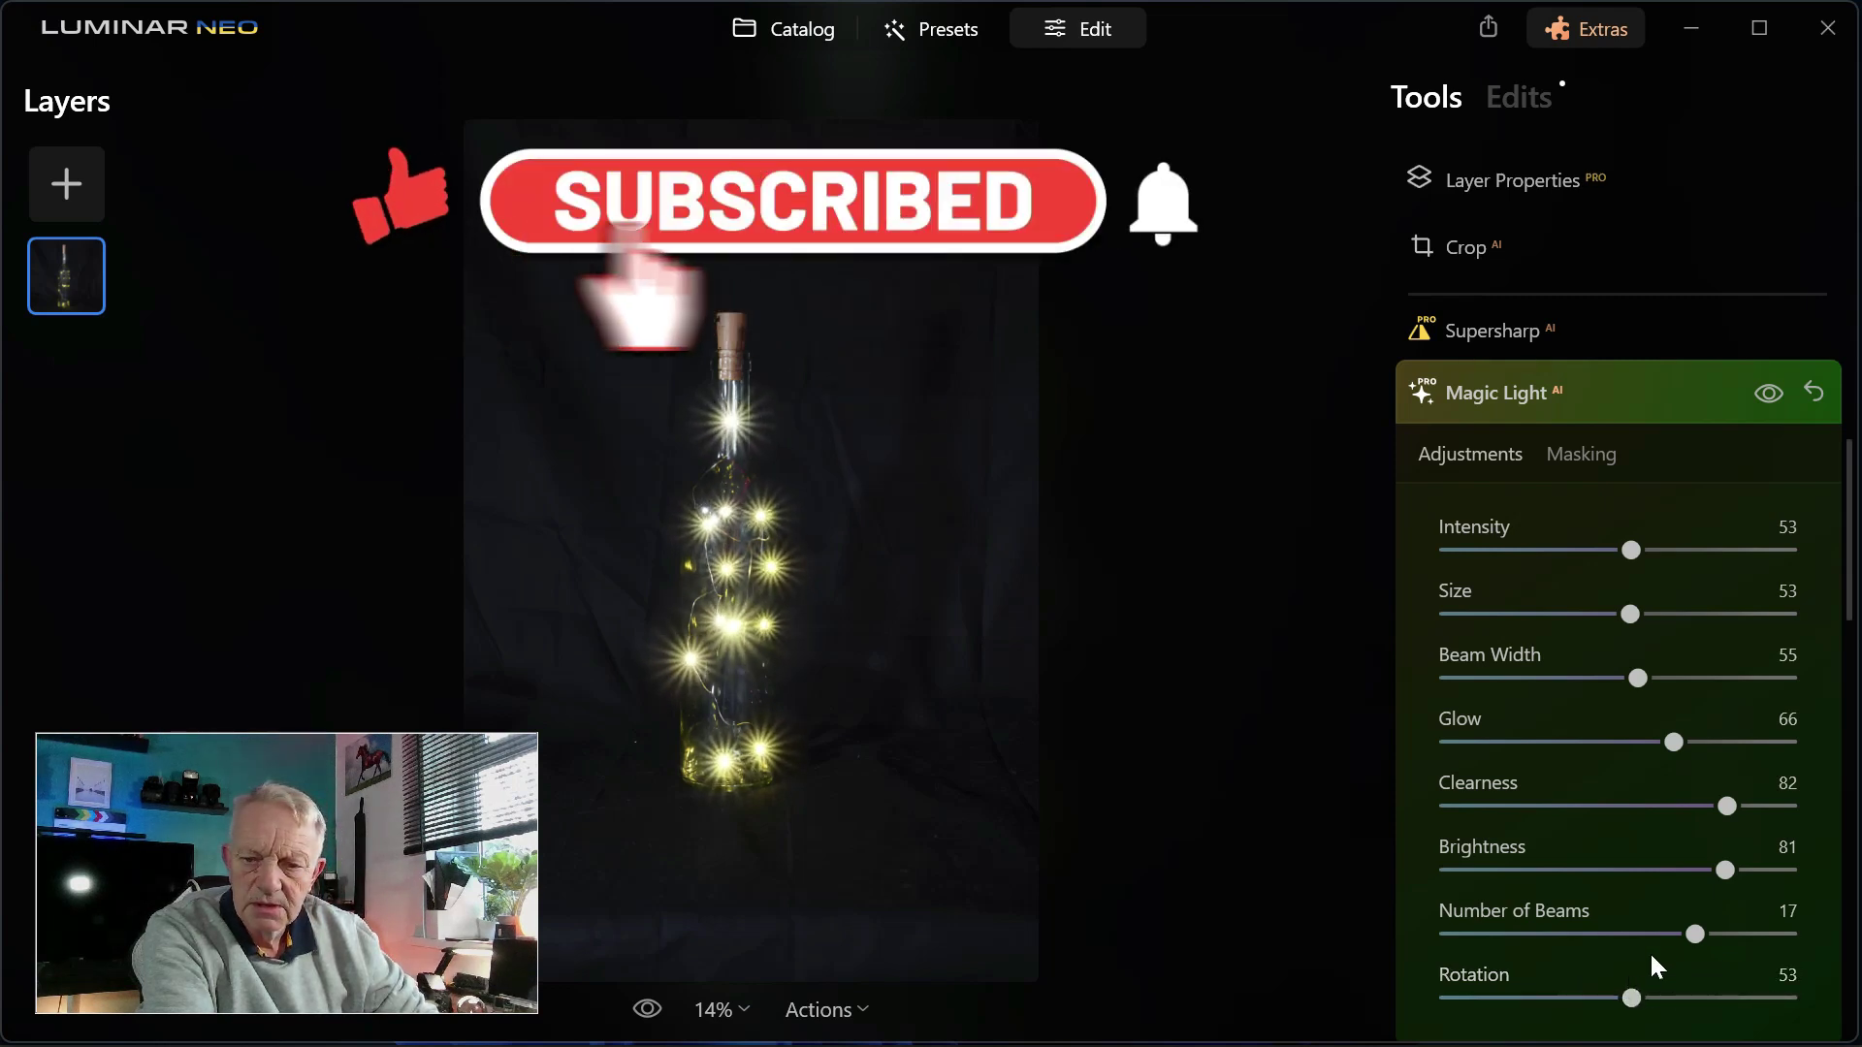
{"action": "left_click", "coordinate": [1764, 934]}
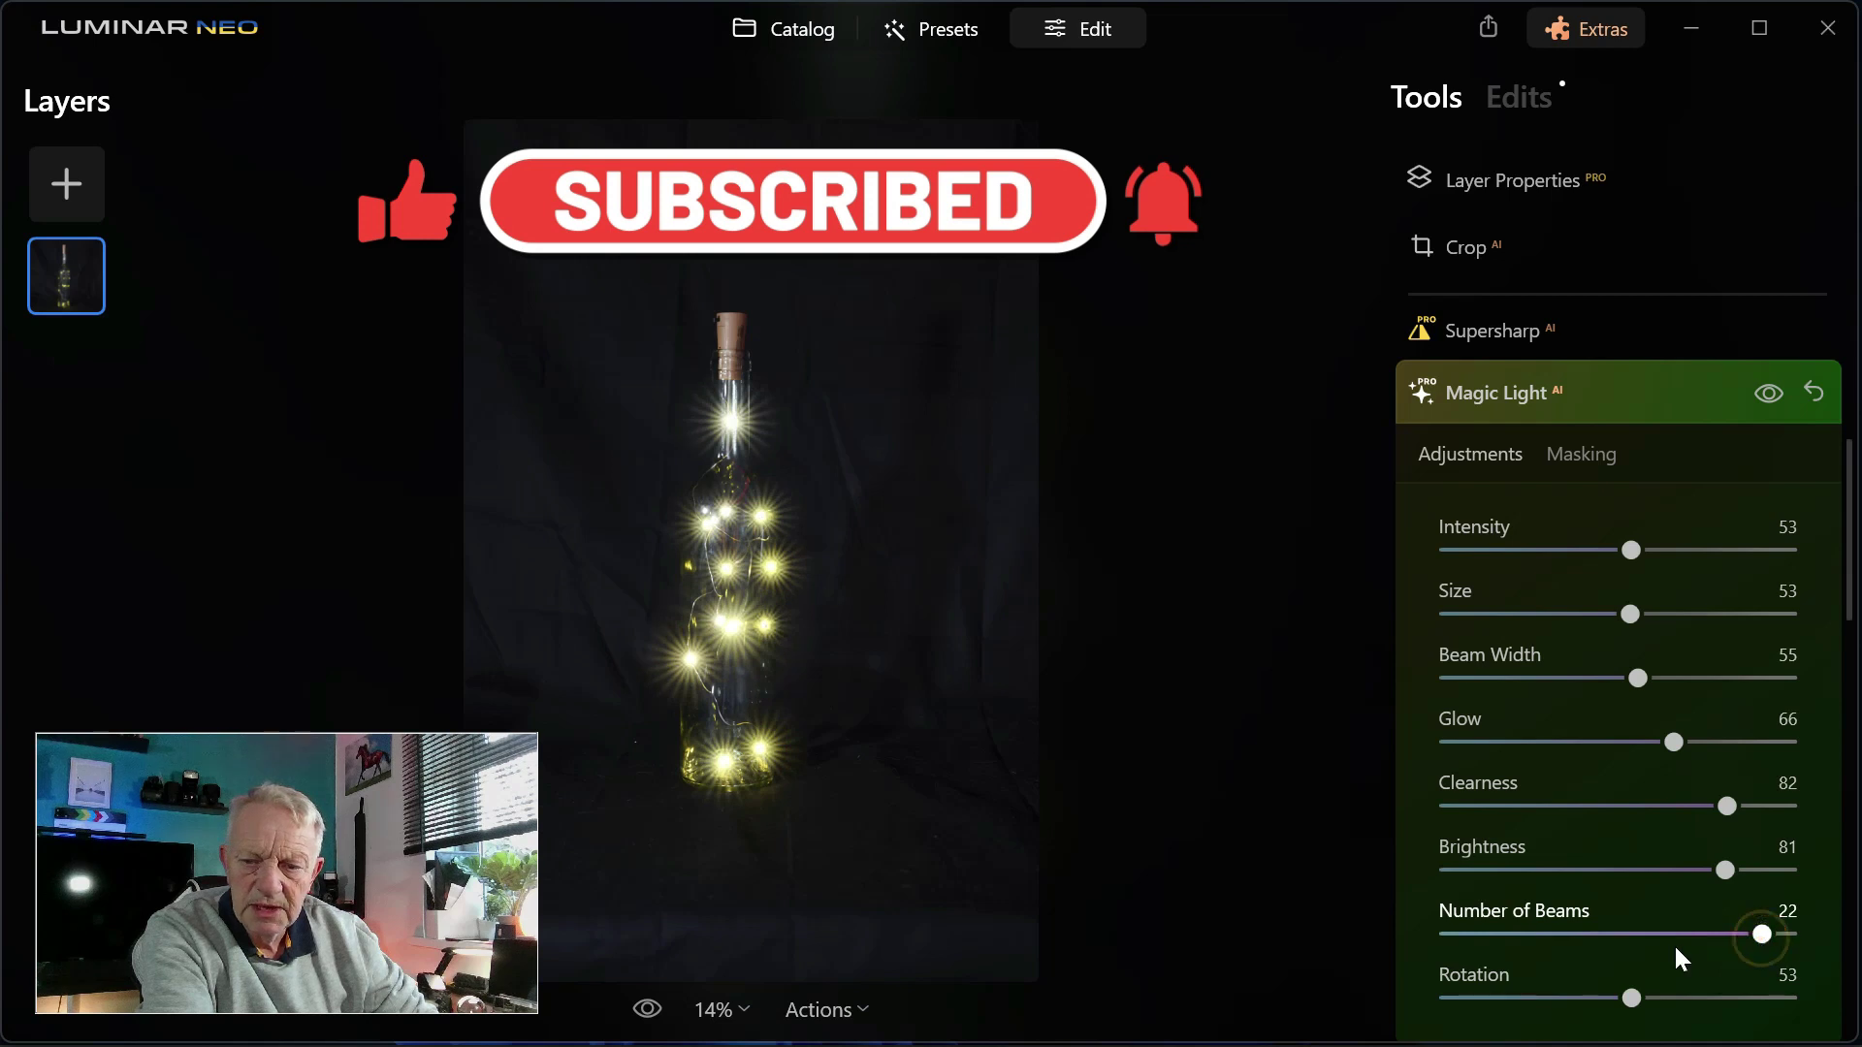
{"action": "left_click", "coordinate": [1609, 934]}
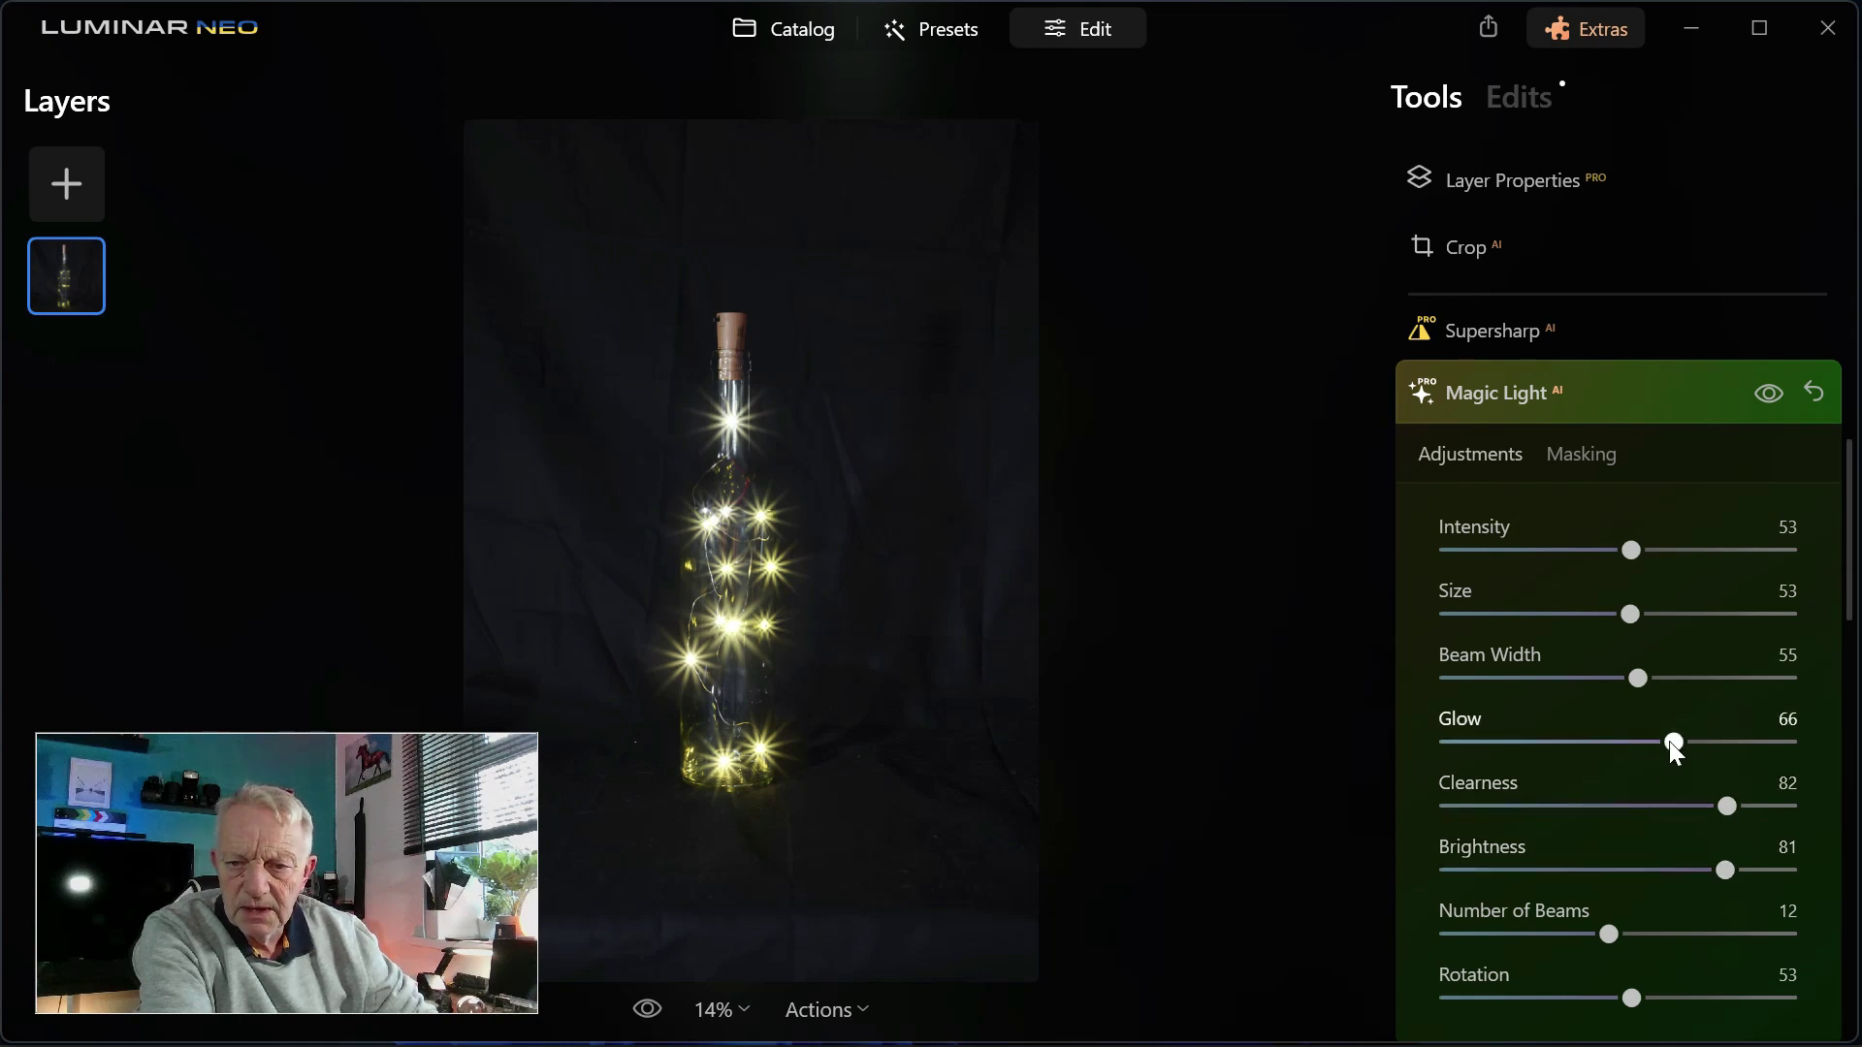
Step: Push Glow to 97, Beam Width to 99, Size and Intensity to 100, then compare with the original
{"action": "left_click_drag", "start_coordinate": [1668, 741], "coordinate": [1783, 741]}
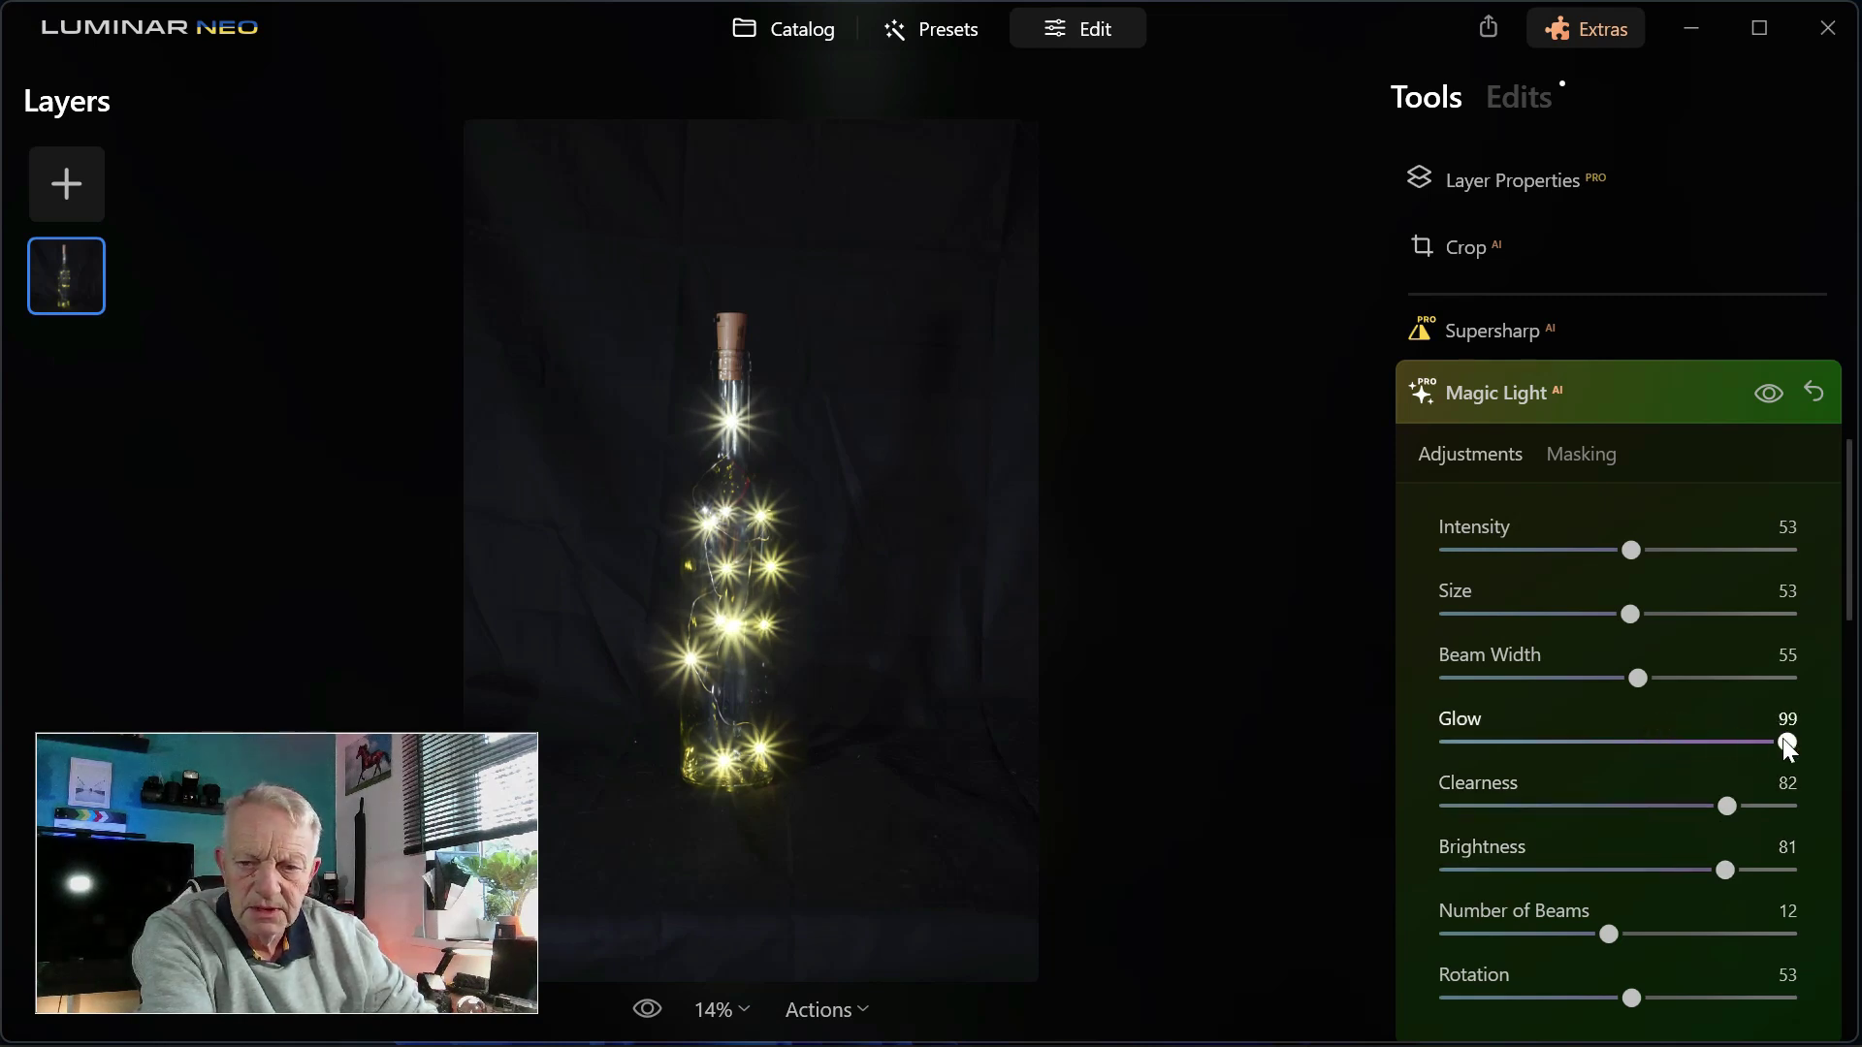
{"action": "left_click_drag", "start_coordinate": [1636, 678], "coordinate": [1802, 681]}
{"action": "left_click_drag", "start_coordinate": [1628, 614], "coordinate": [1788, 614]}
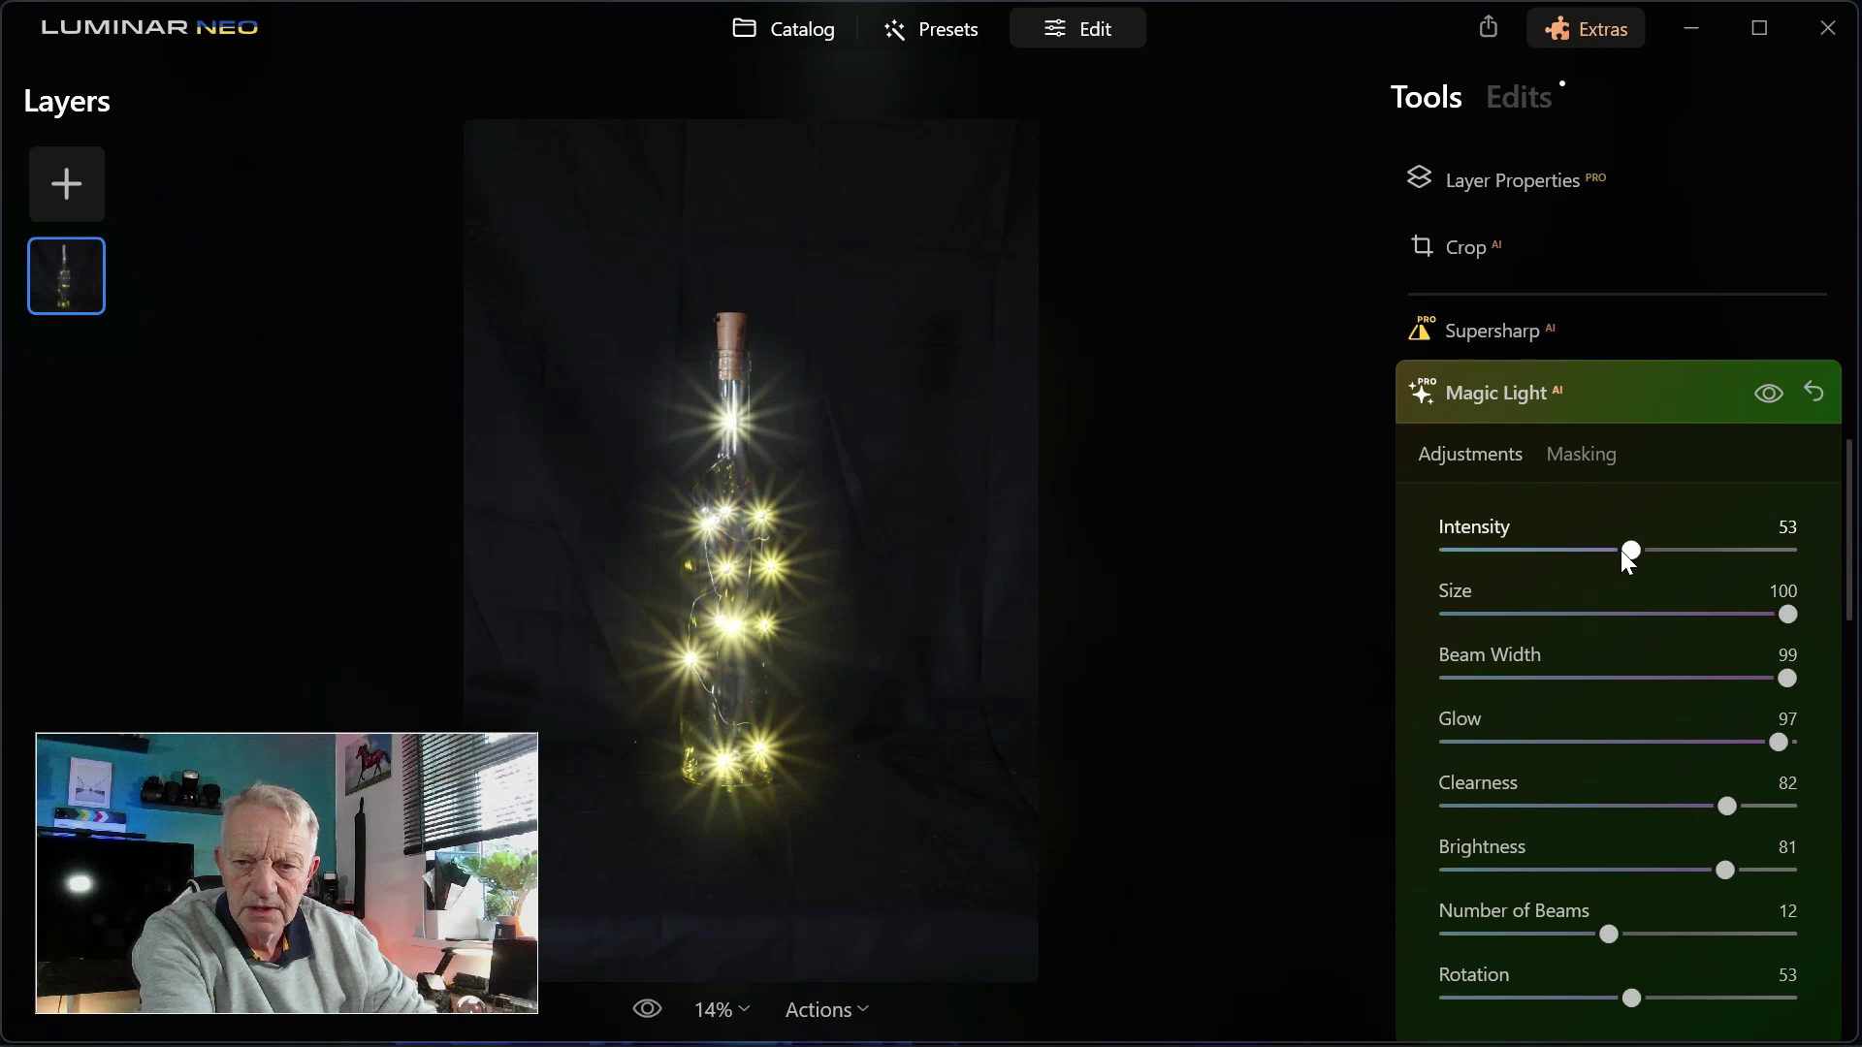
{"action": "left_click_drag", "start_coordinate": [1627, 549], "coordinate": [1847, 555]}
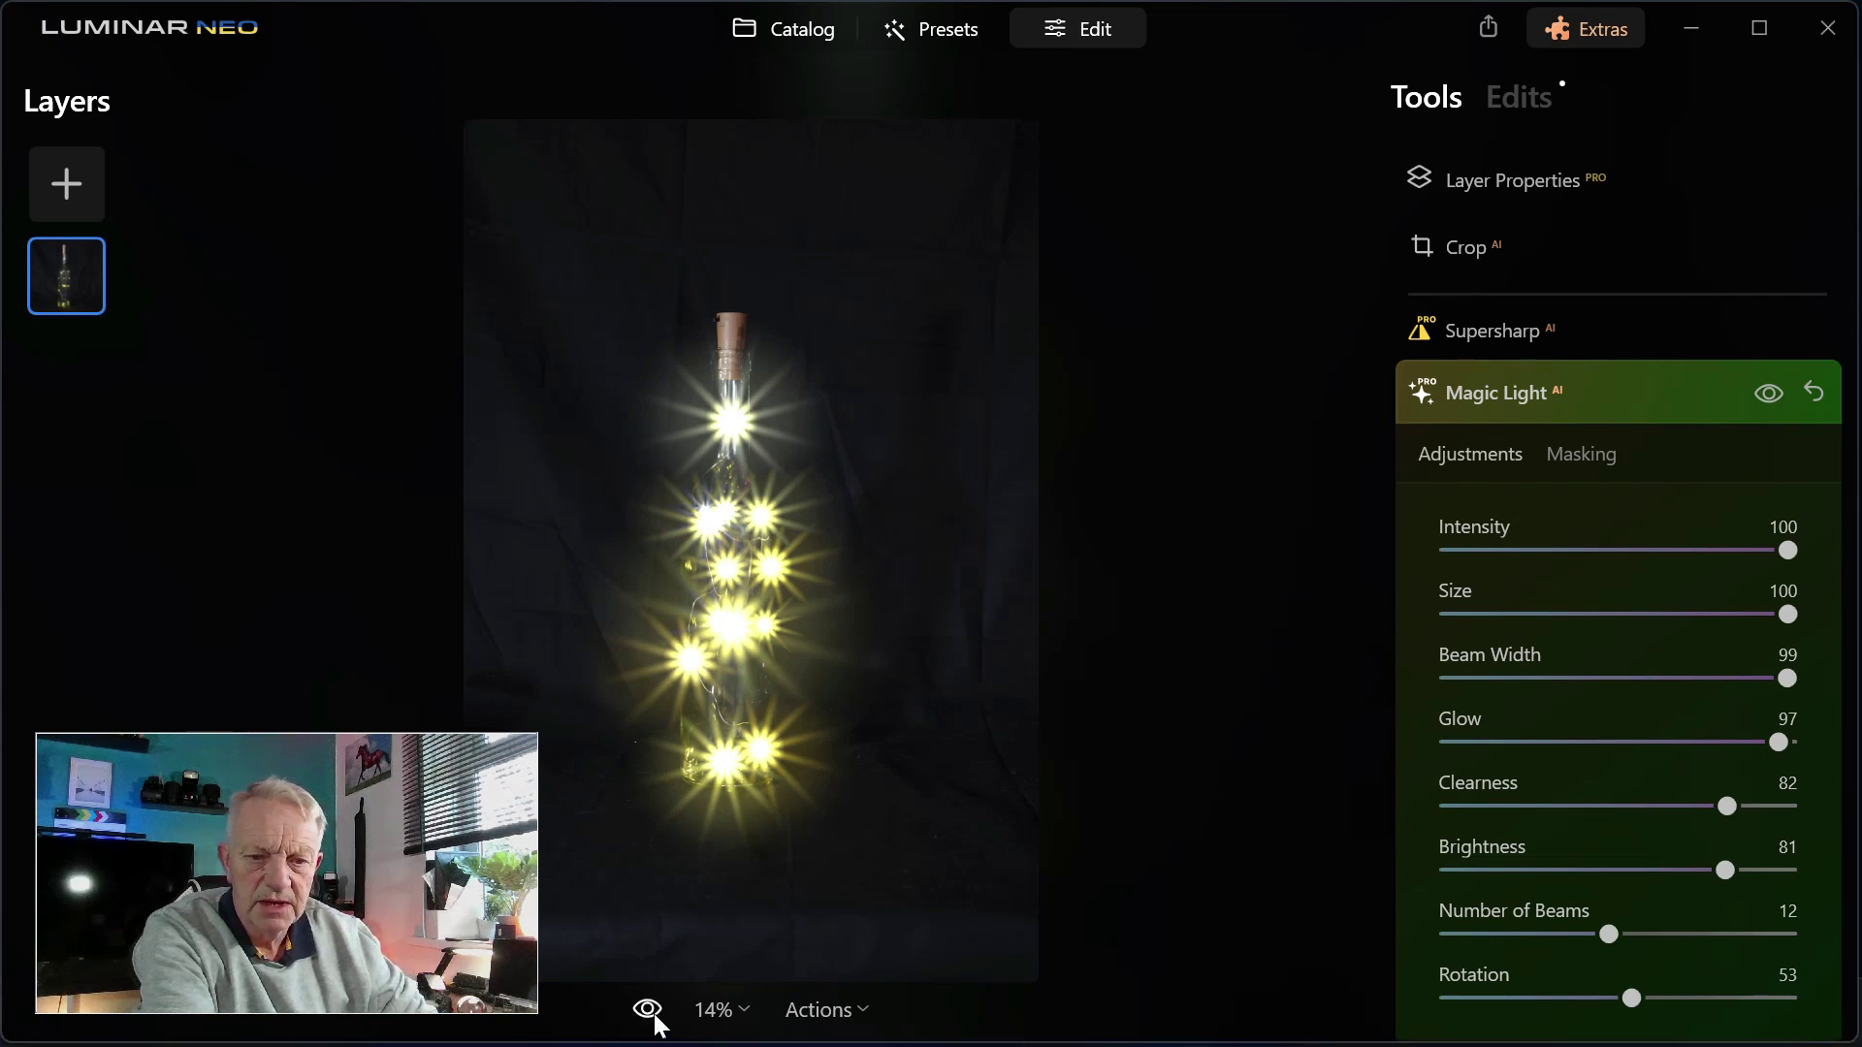
{"action": "left_click_drag", "start_coordinate": [645, 1014], "coordinate": [647, 1012]}
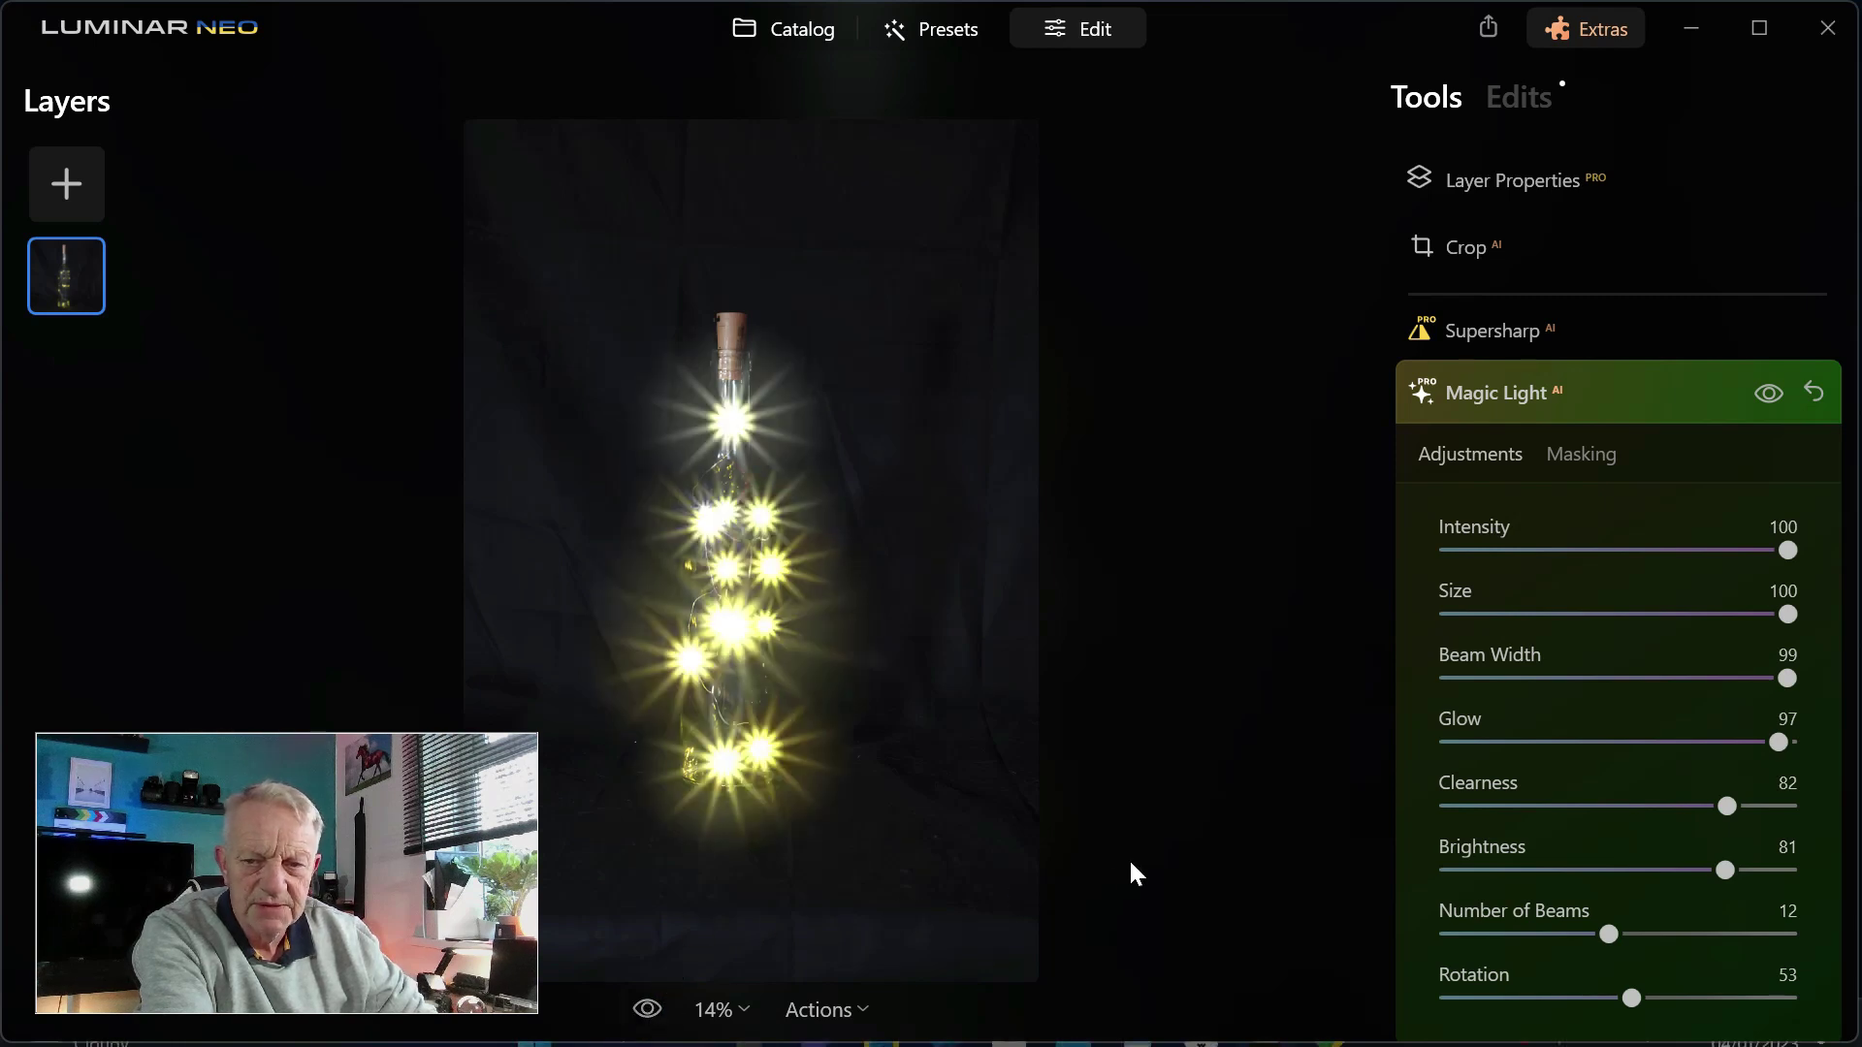
Step: Lower Size 53, Intensity 55, Beam Width 62, Clearness 60, Glow 58, Brightness 66, then reset Magic Light
{"action": "left_click", "coordinate": [1633, 616]}
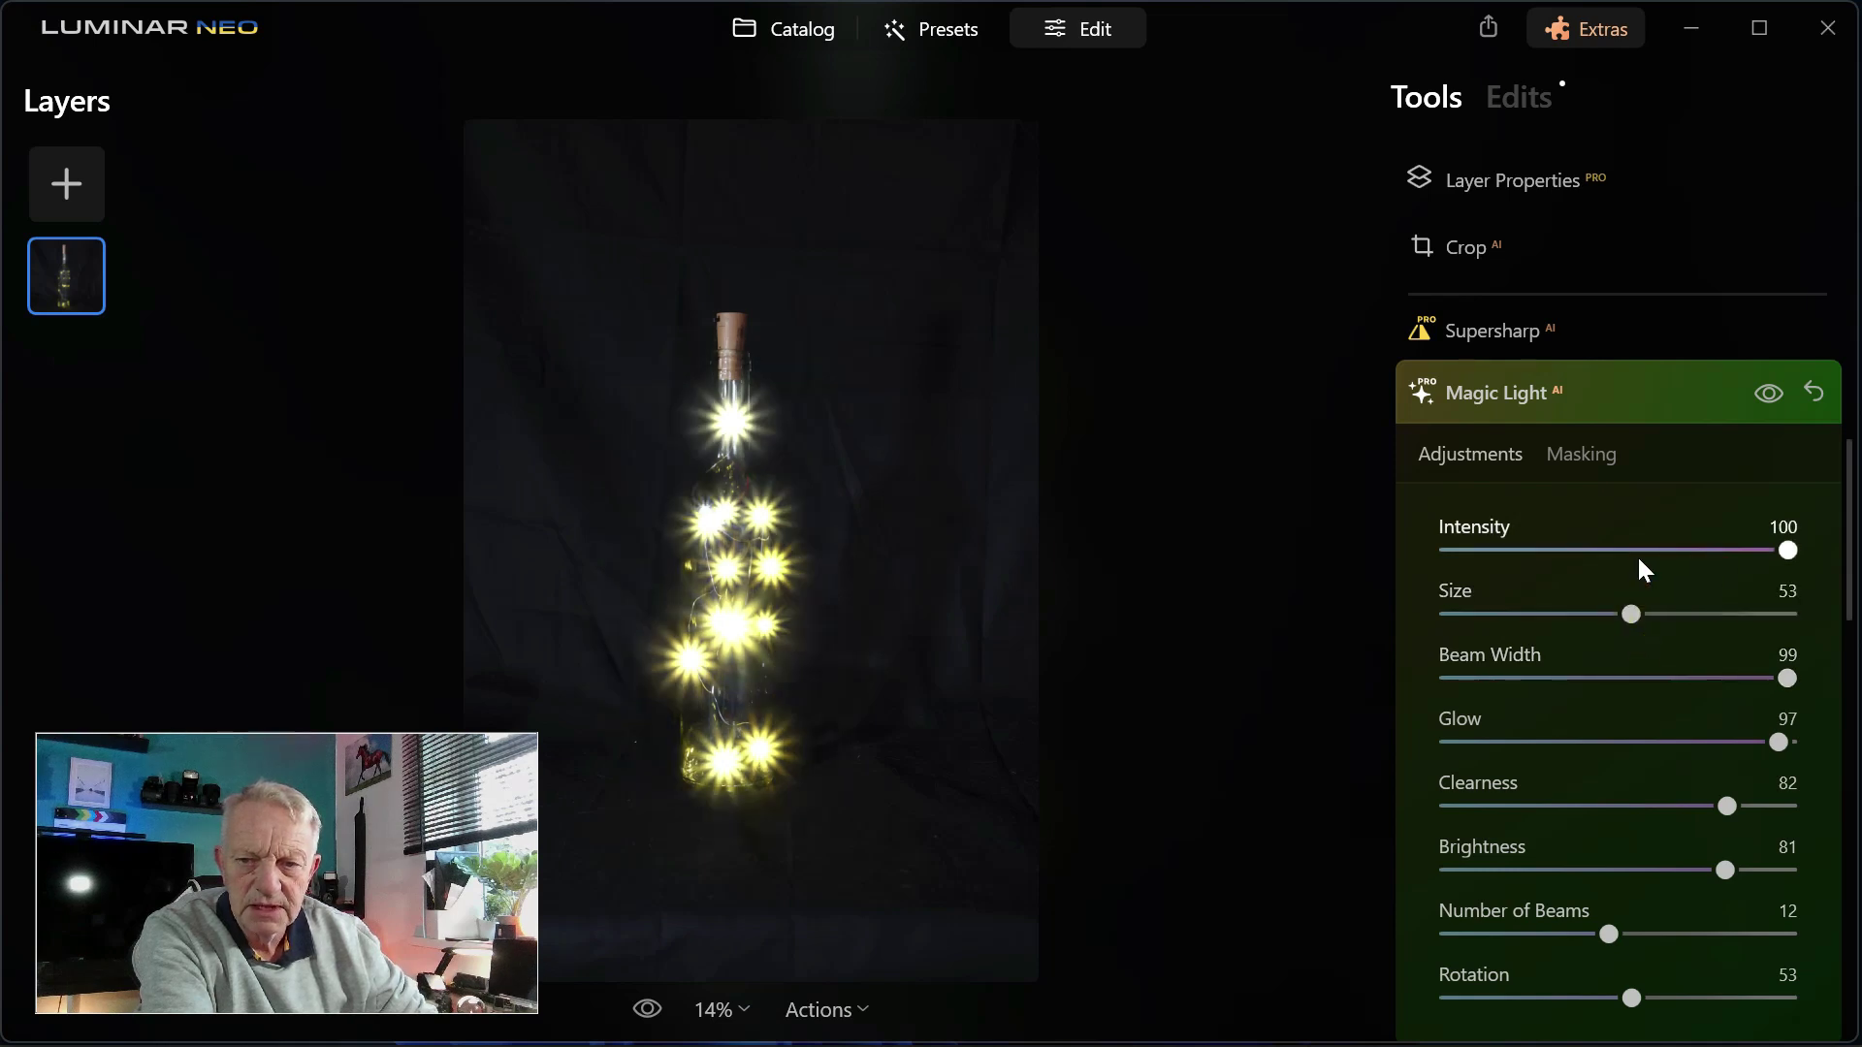
{"action": "left_click", "coordinate": [1637, 553]}
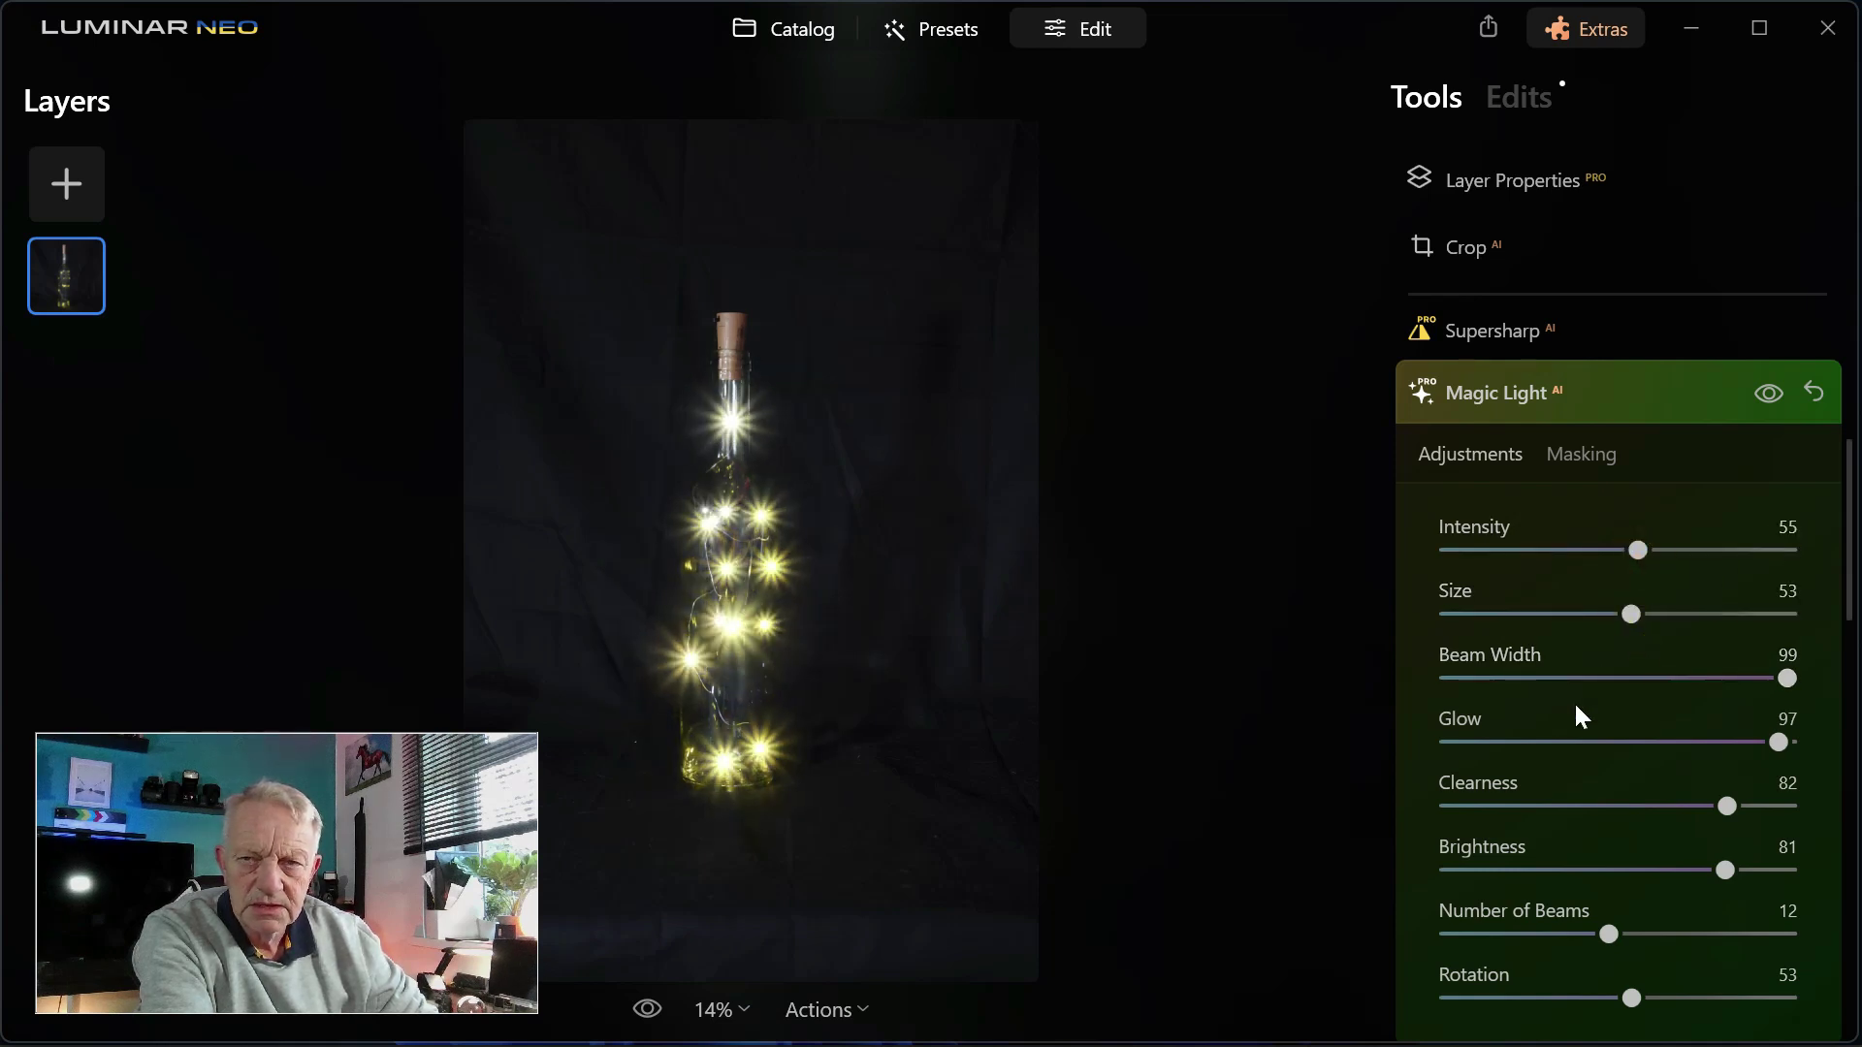
{"action": "left_click", "coordinate": [1661, 679]}
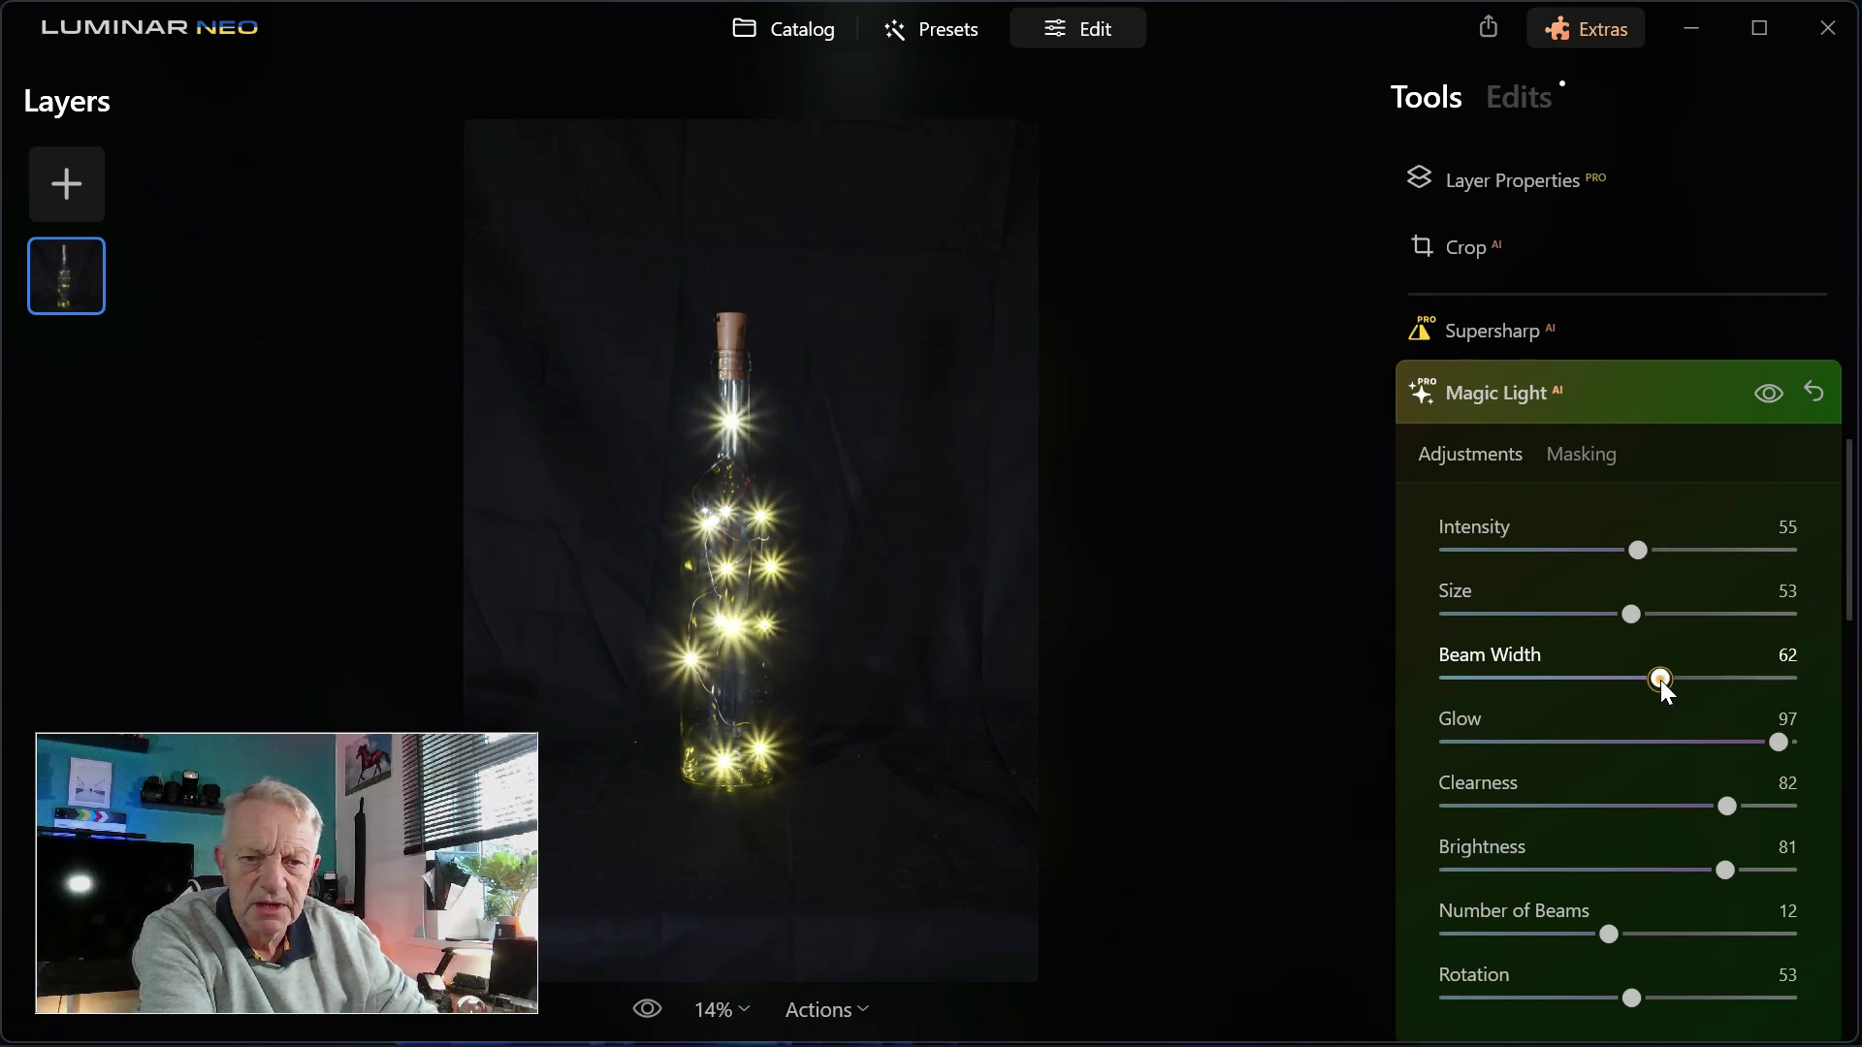
{"action": "left_click", "coordinate": [1653, 808]}
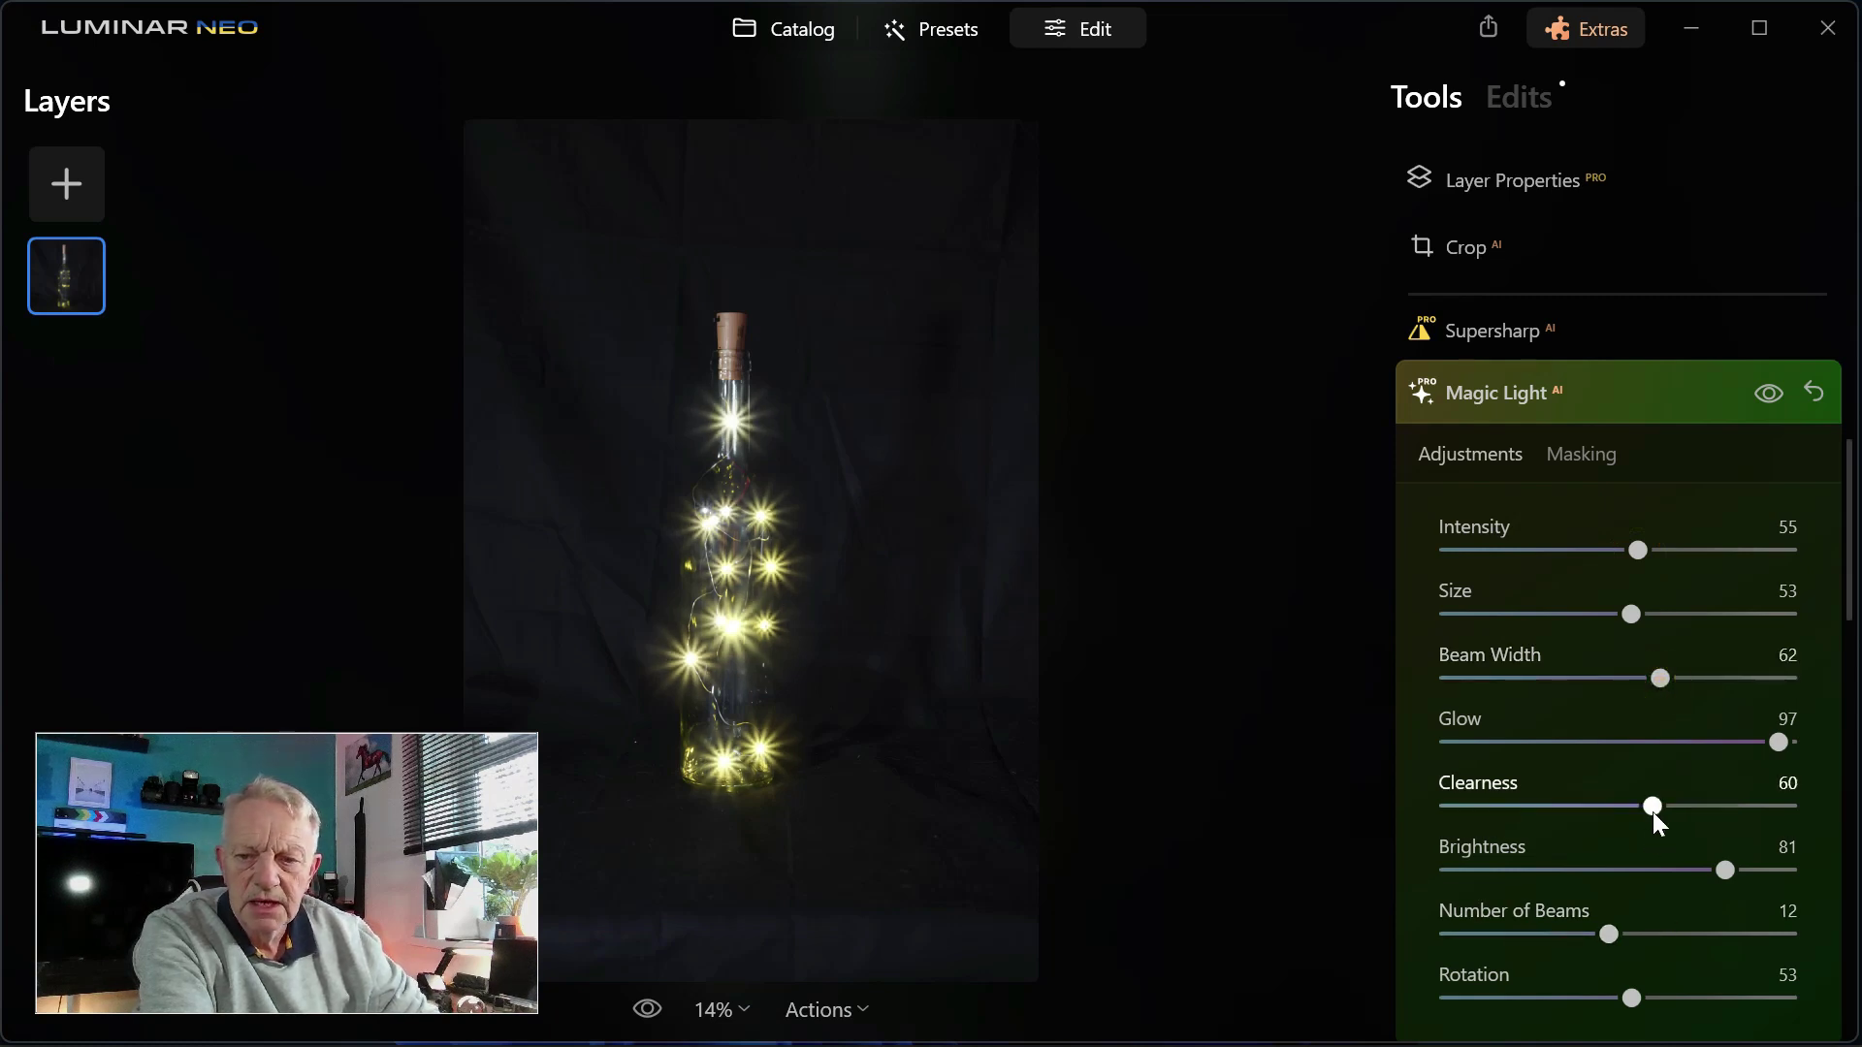
{"action": "left_click", "coordinate": [1649, 742]}
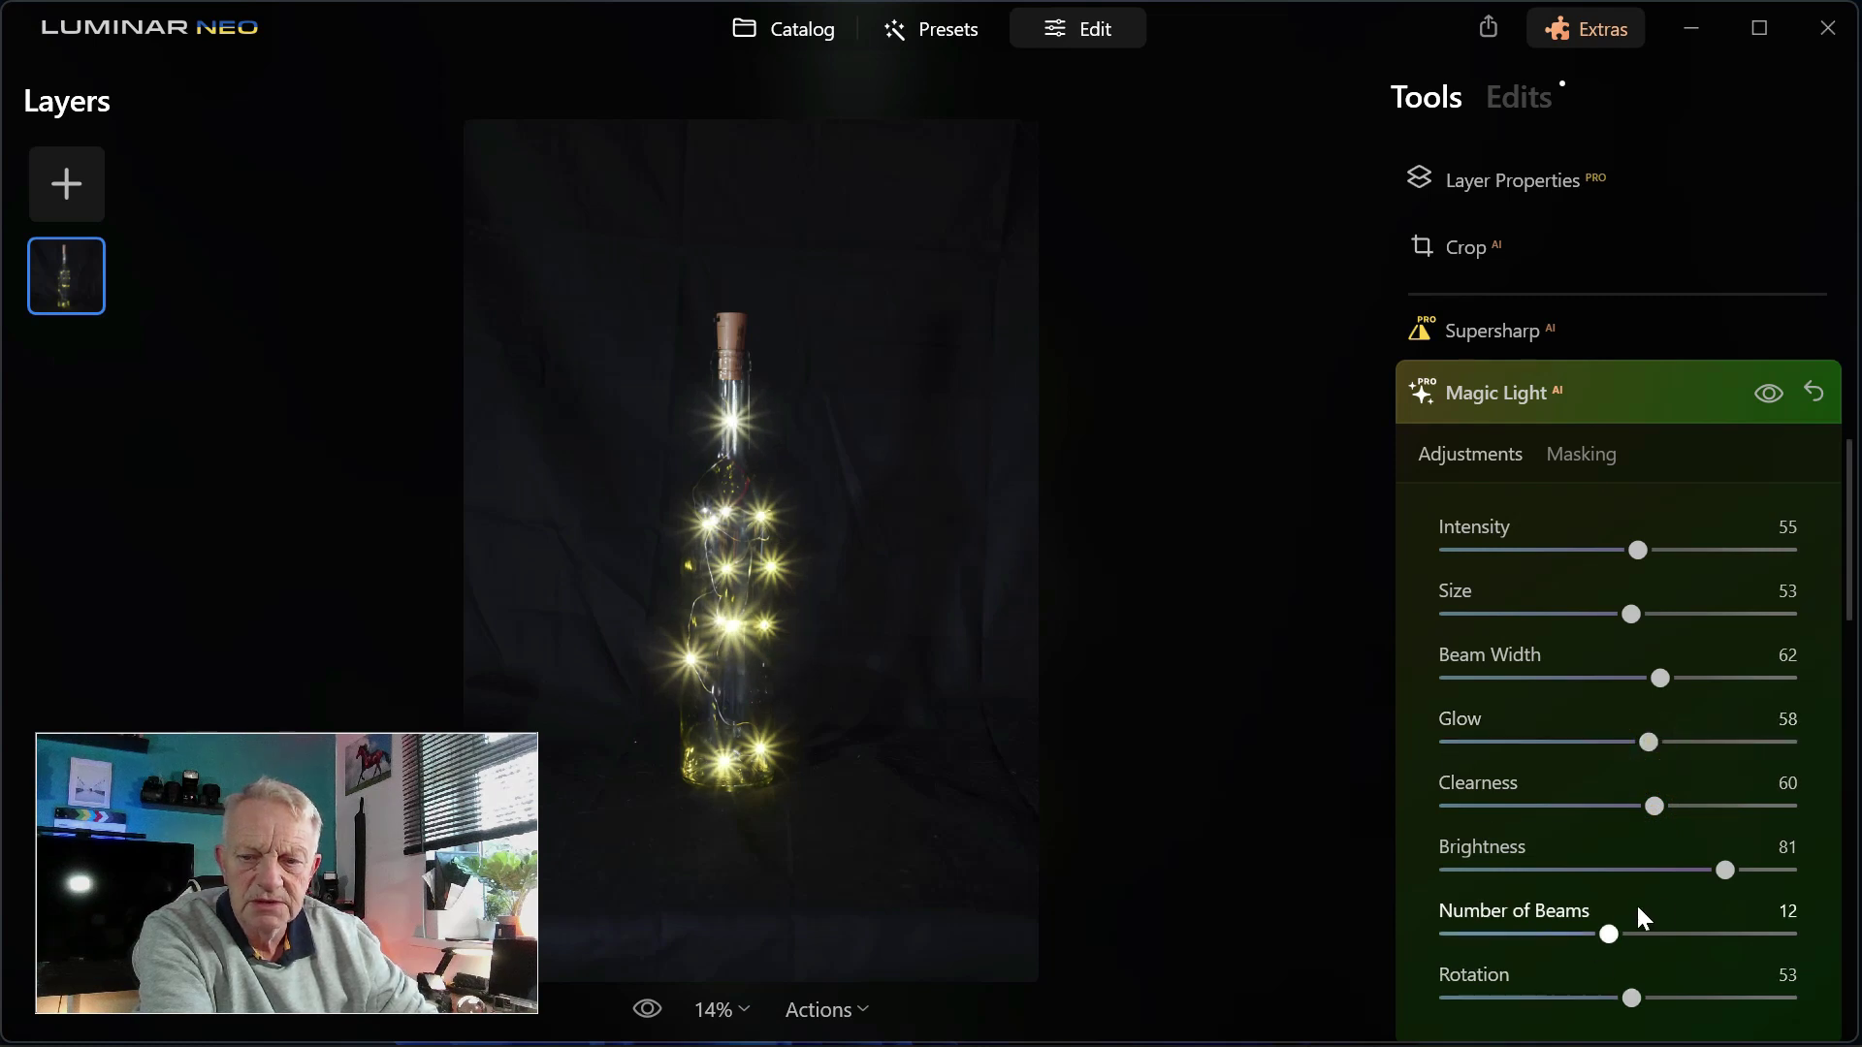
{"action": "left_click", "coordinate": [1676, 870]}
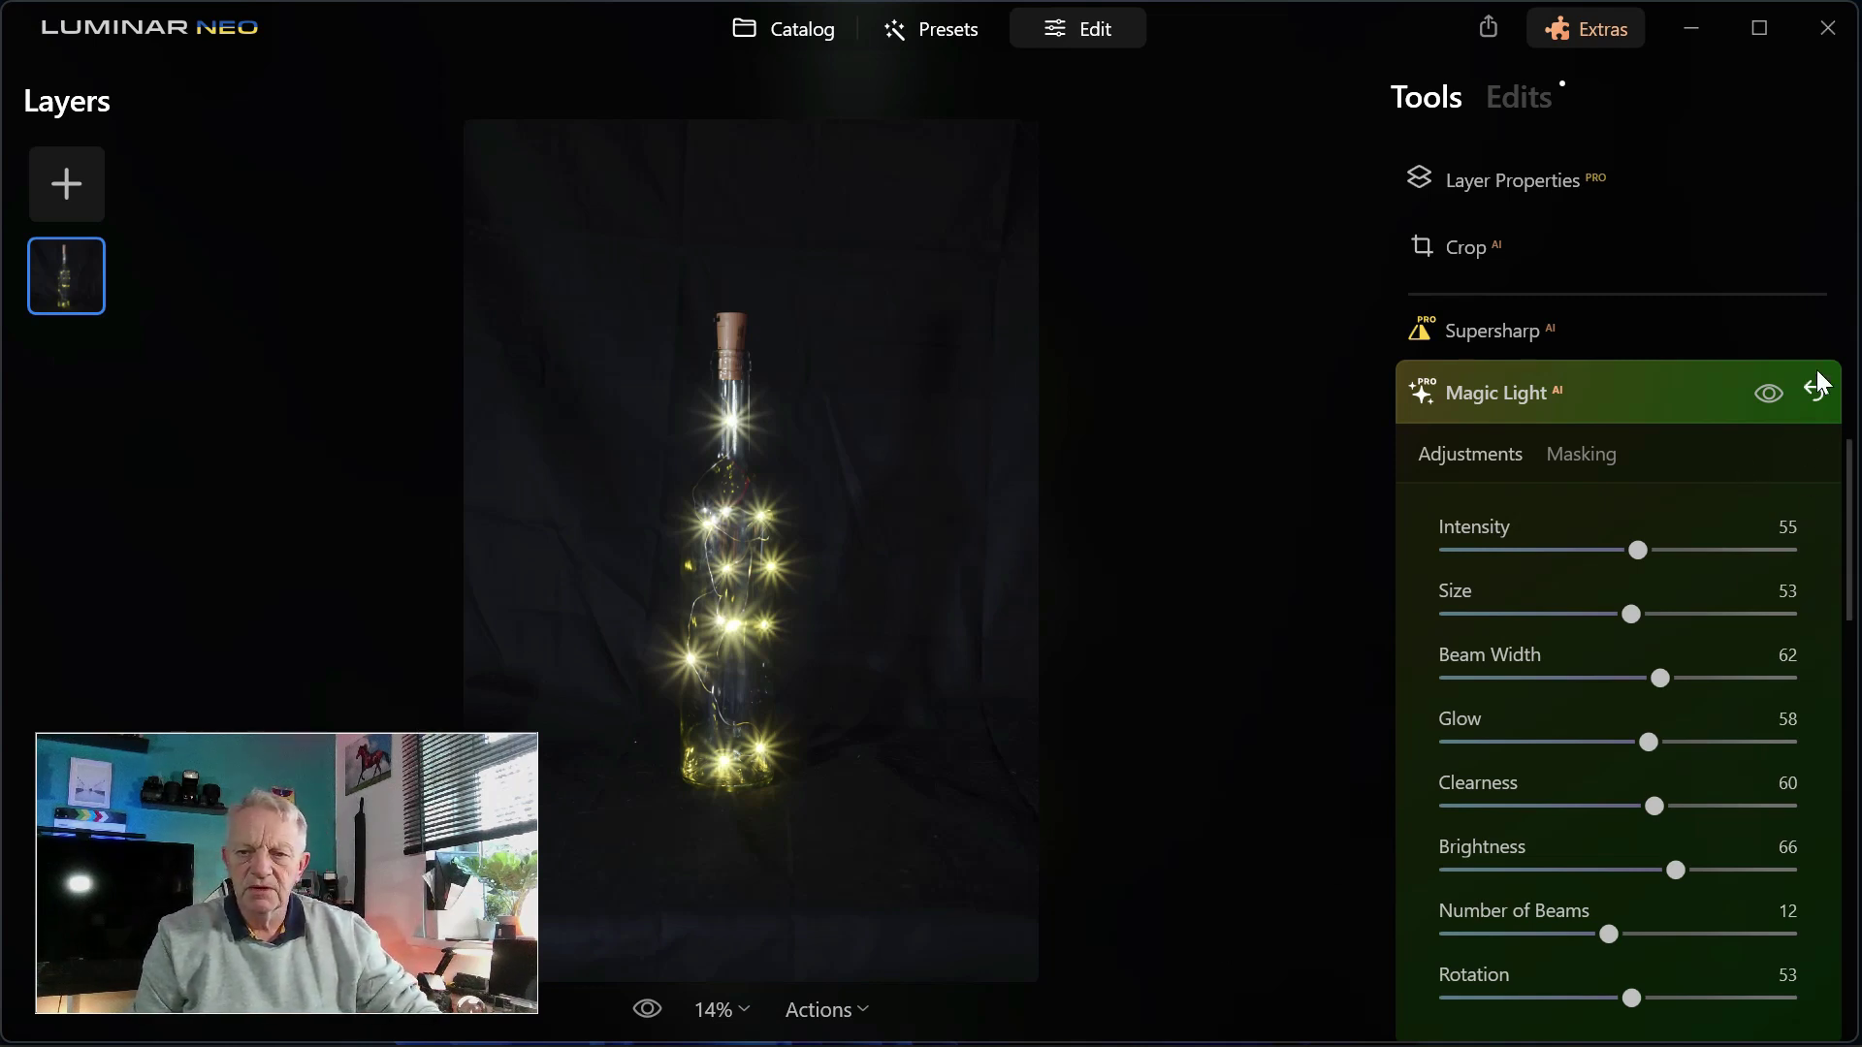
{"action": "left_click", "coordinate": [1824, 400]}
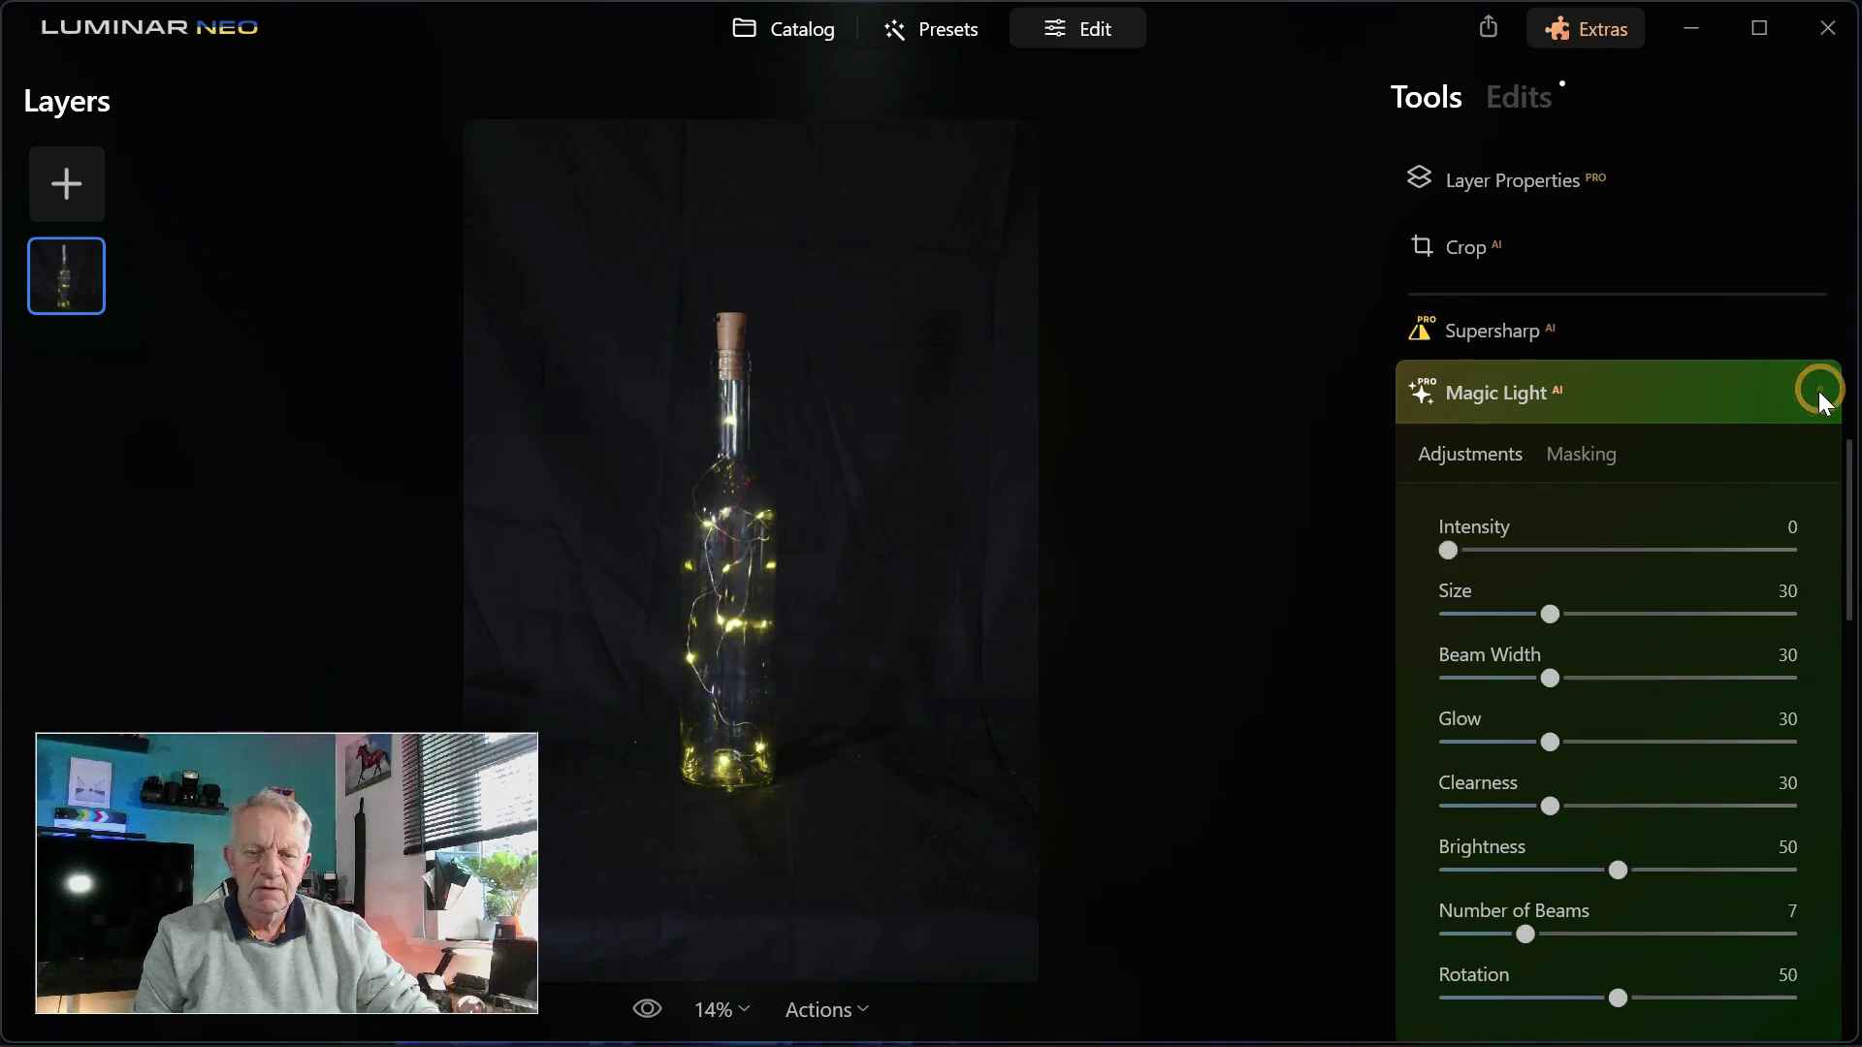
Step: Add a Magic Light brush mask painted over the bottle neck
{"action": "left_click", "coordinate": [1615, 454]}
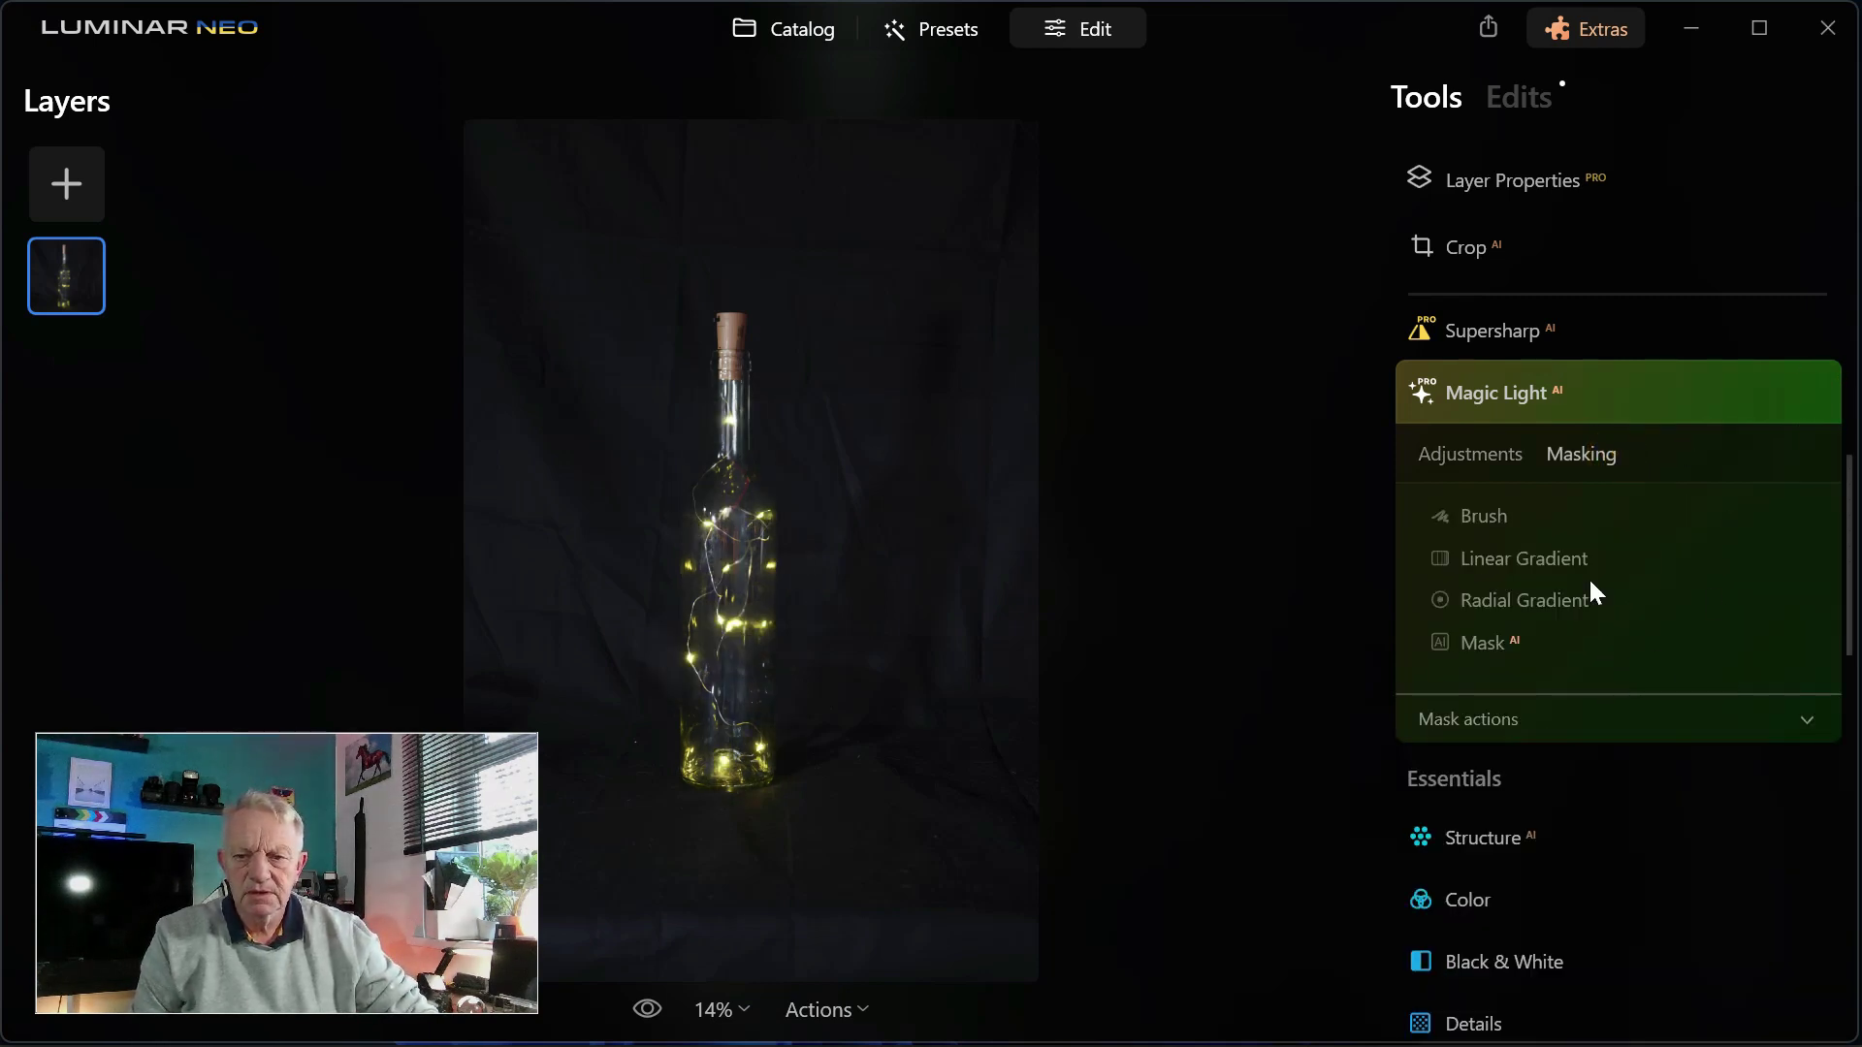
{"action": "left_click", "coordinate": [1493, 518]}
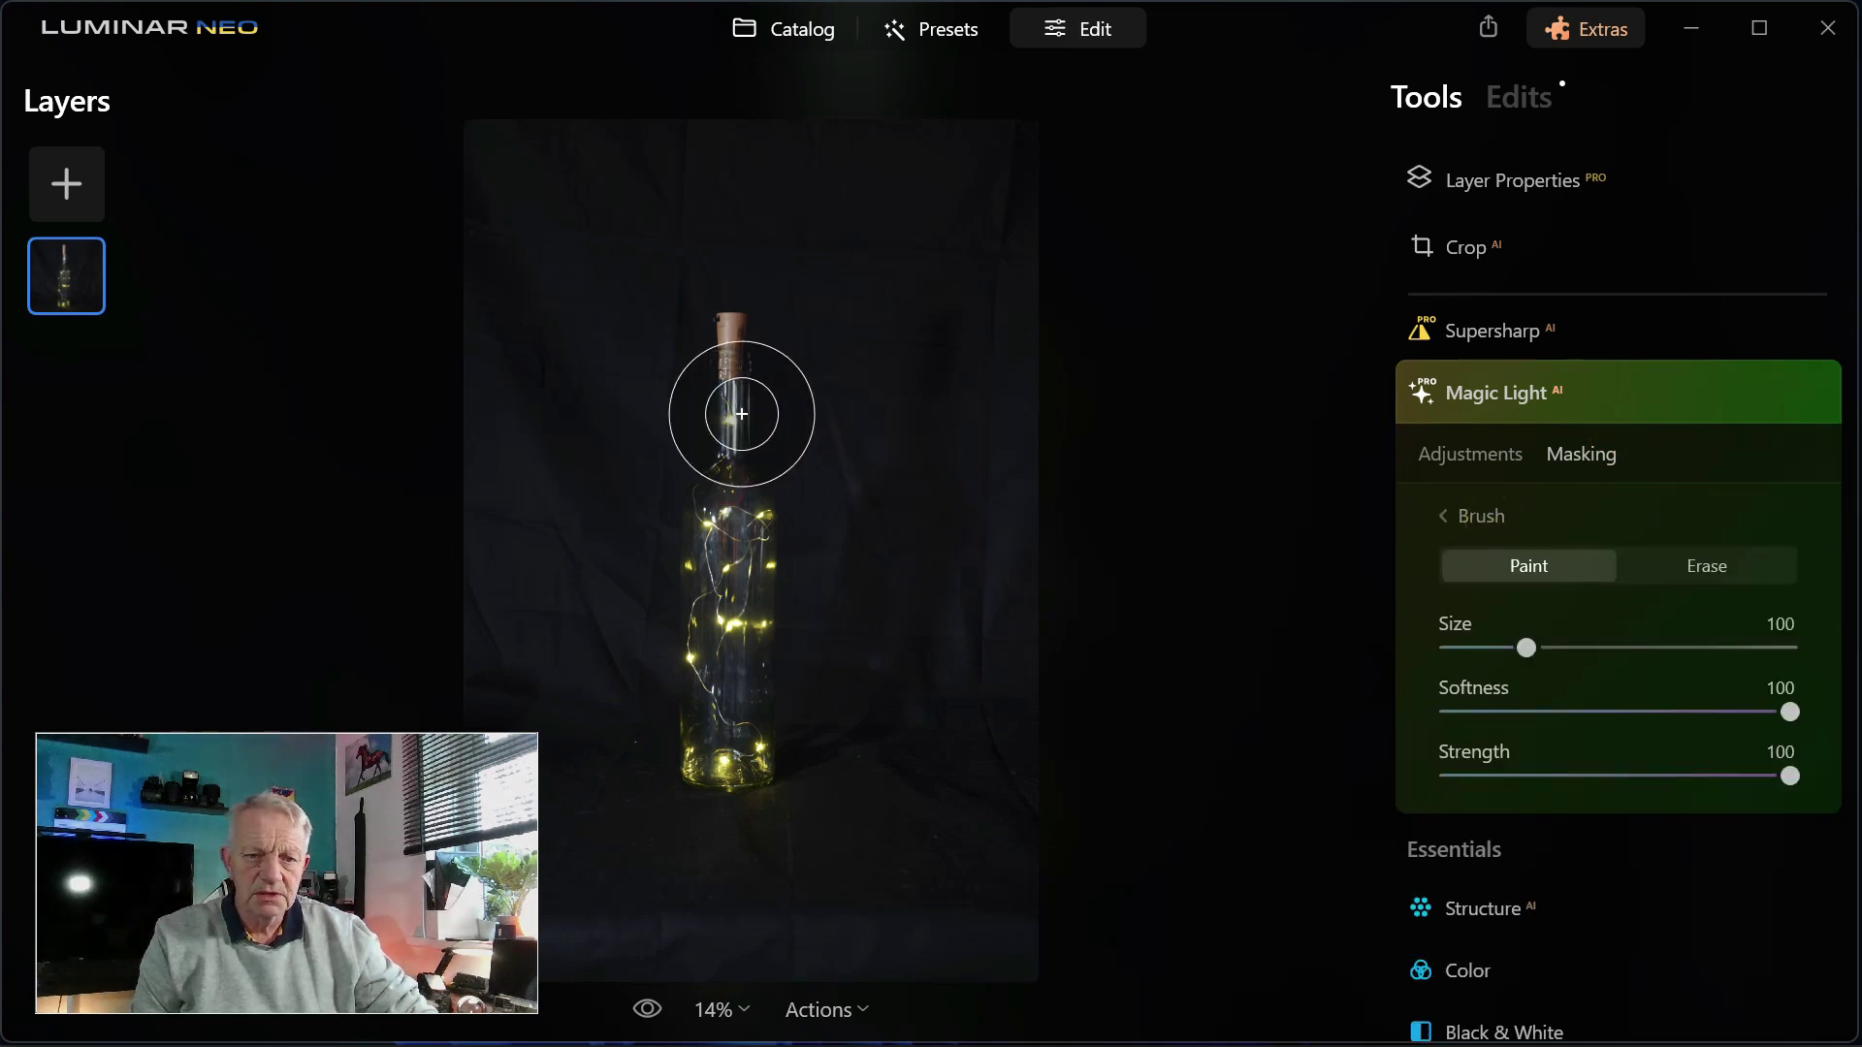
{"action": "mouse_move", "coordinate": [731, 403]}
{"action": "left_mouse_down"}
{"action": "mouse_move", "coordinate": [713, 408]}
{"action": "mouse_move", "coordinate": [730, 420]}
{"action": "left_mouse_up"}
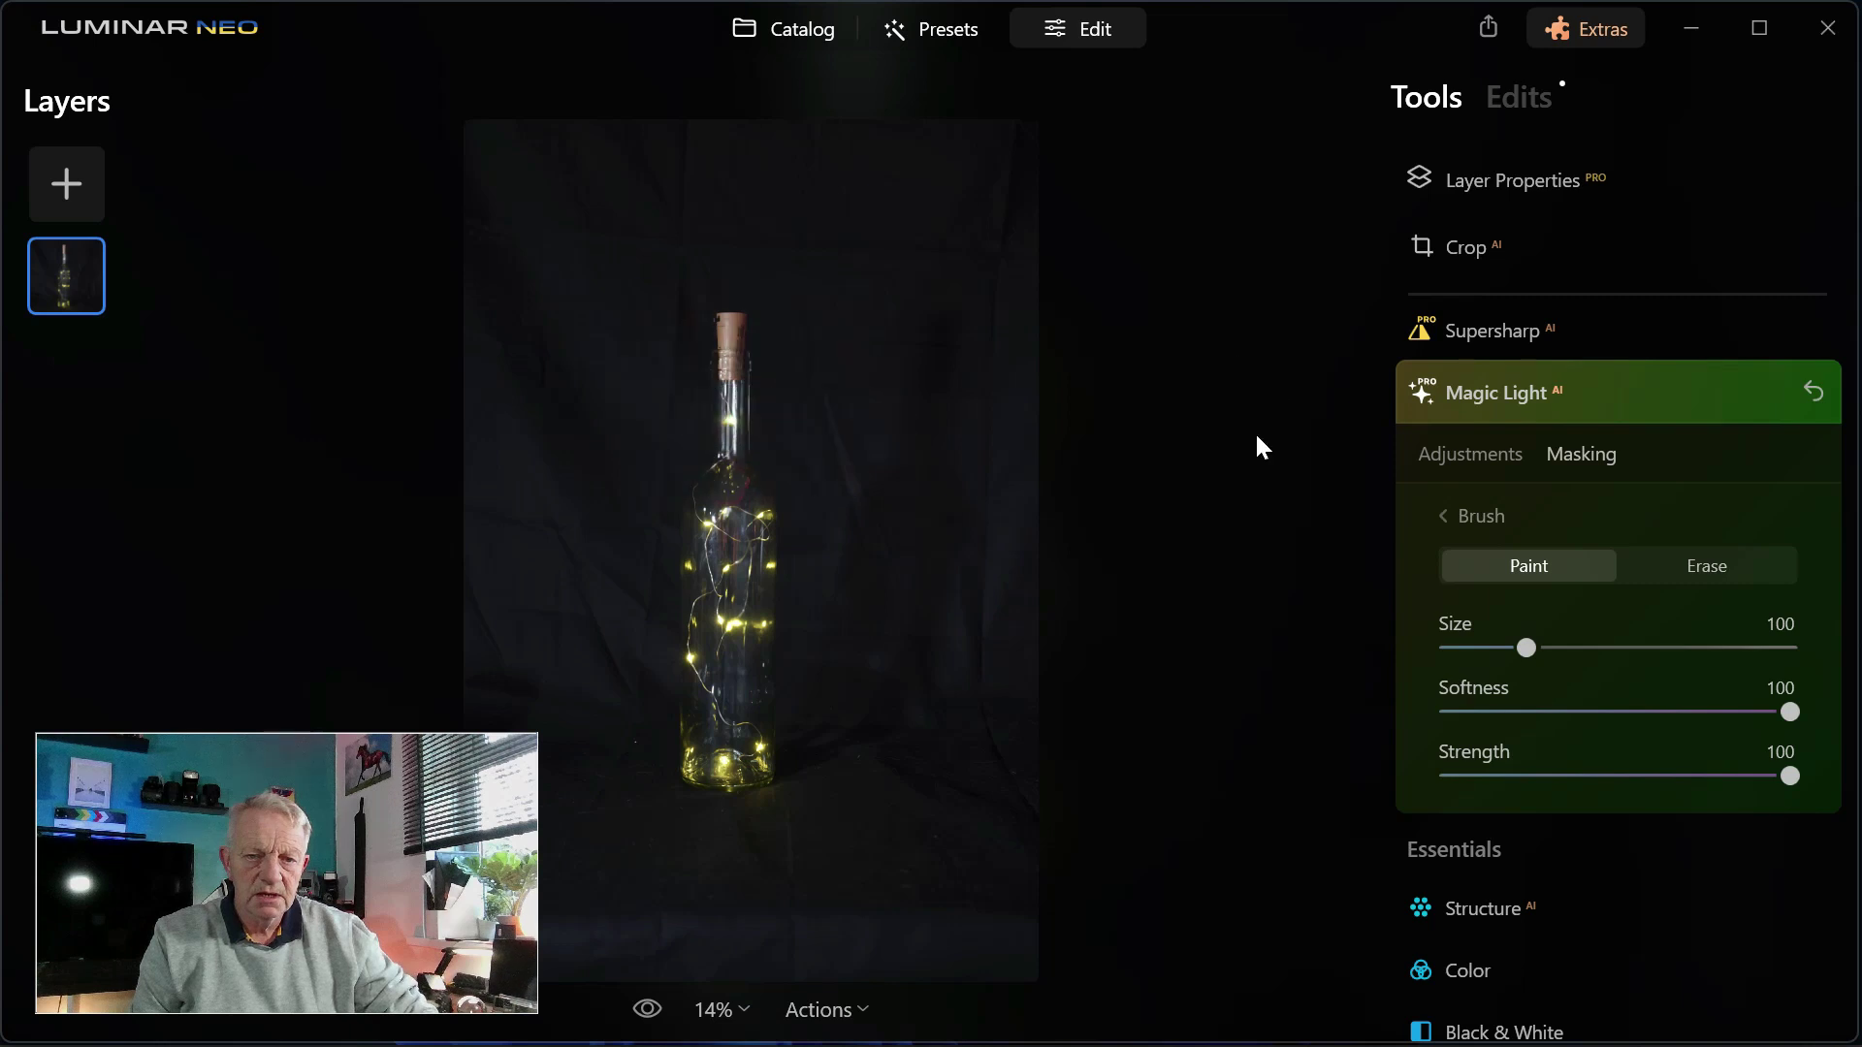
{"action": "left_click", "coordinate": [1461, 456]}
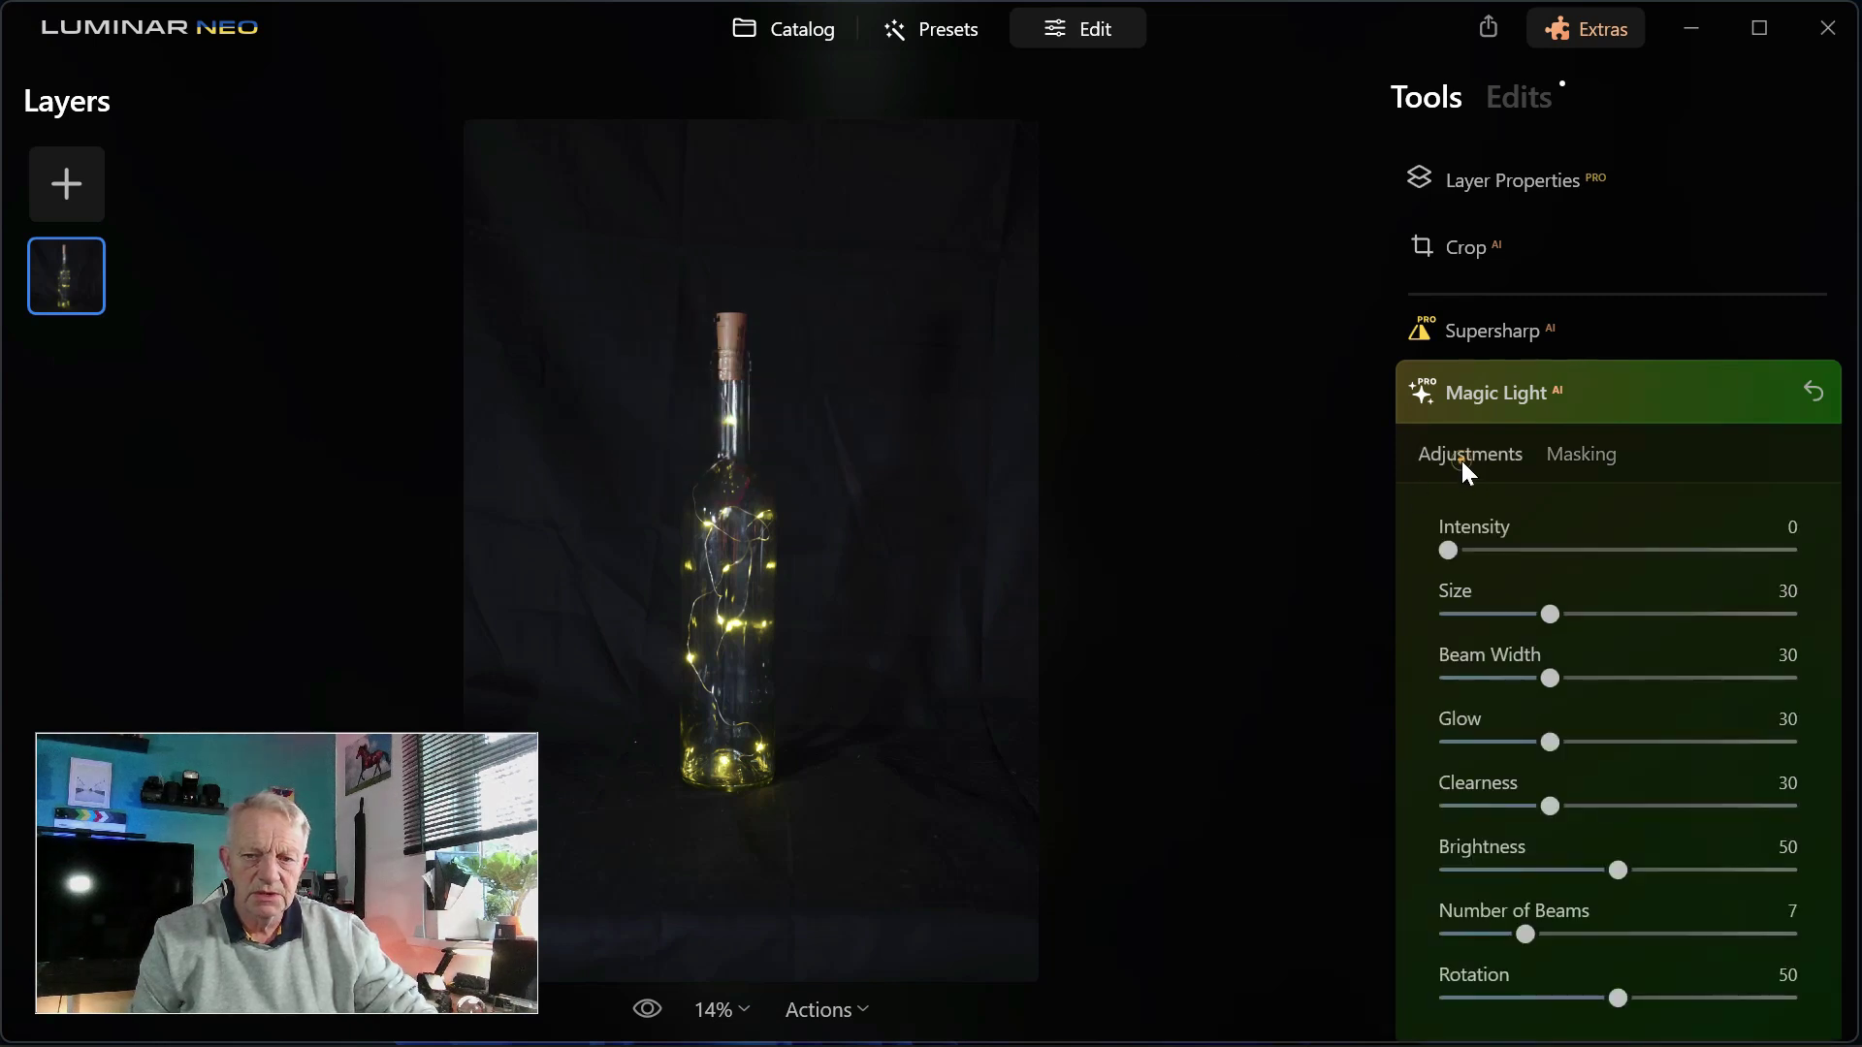
Step: Tune the masked neck starburst: Intensity 86, Size 75, Beam Width 69, Glow 73, Clearness 78, Brightness 79, 14 beams
{"action": "left_click", "coordinate": [1701, 550]}
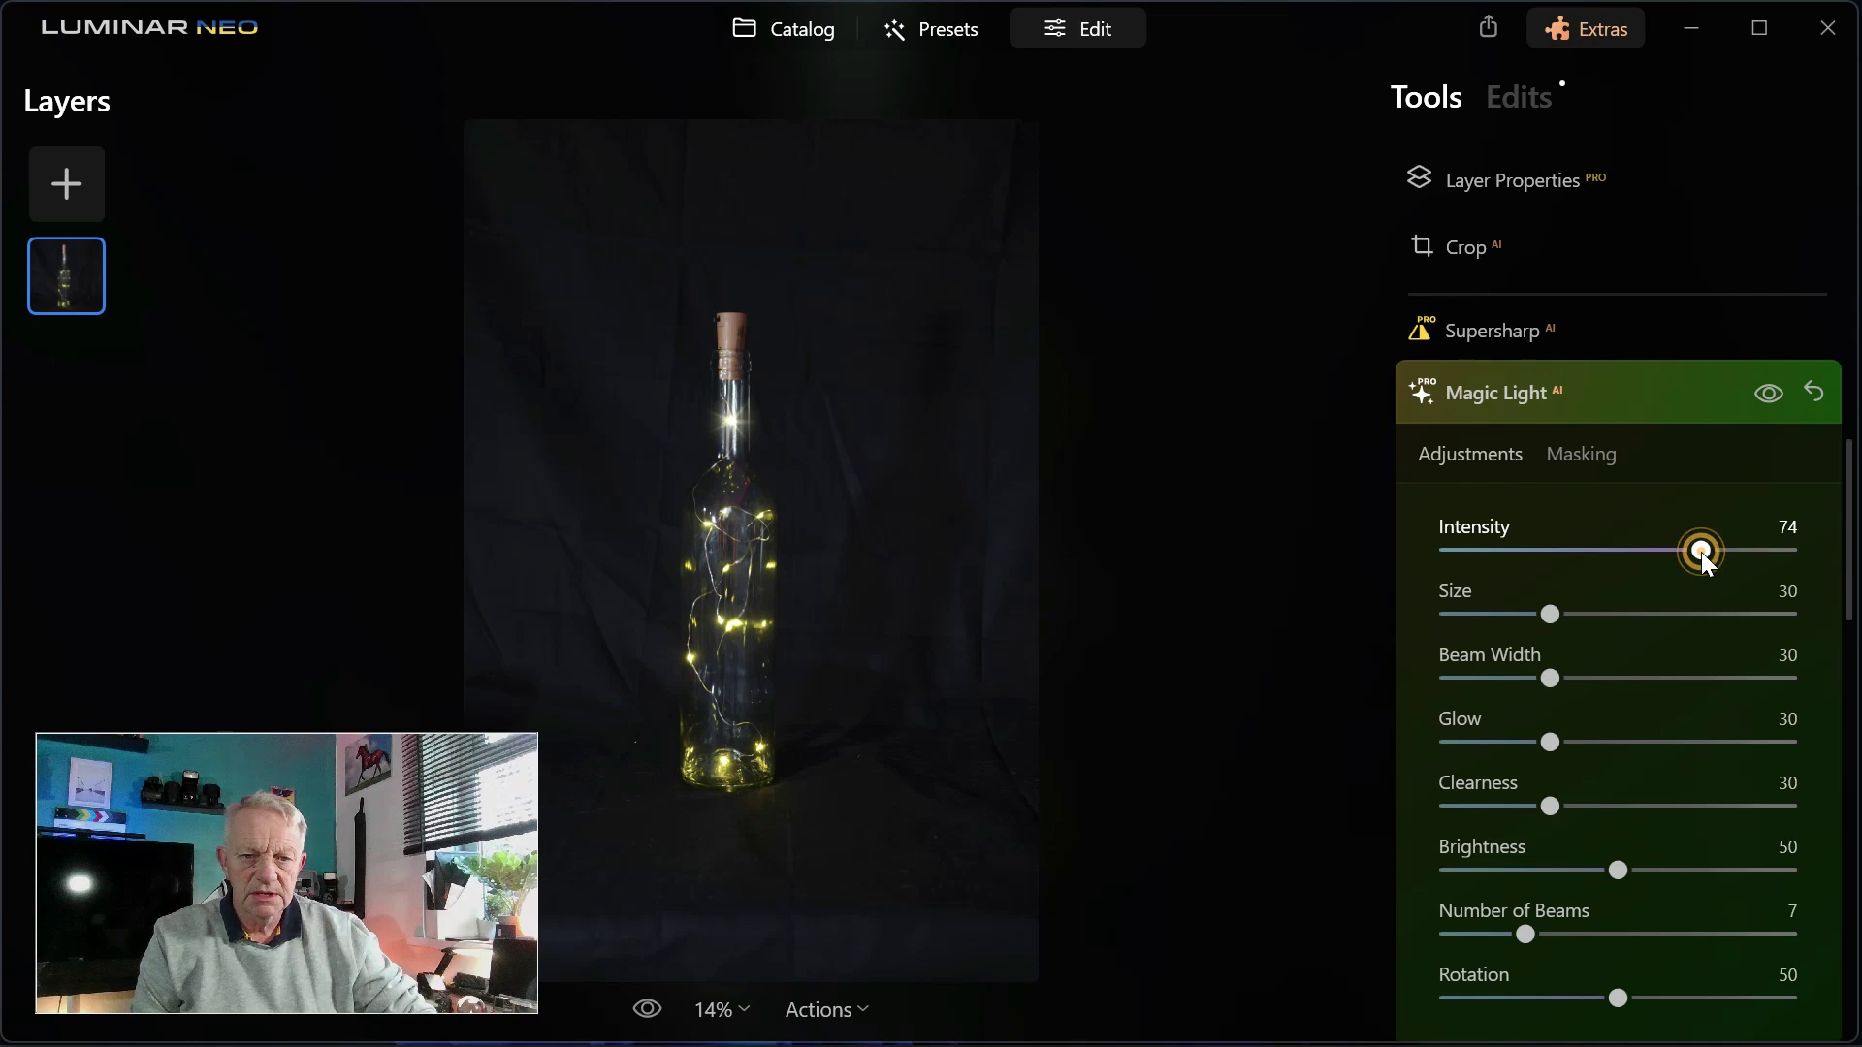
{"action": "left_click", "coordinate": [1705, 615]}
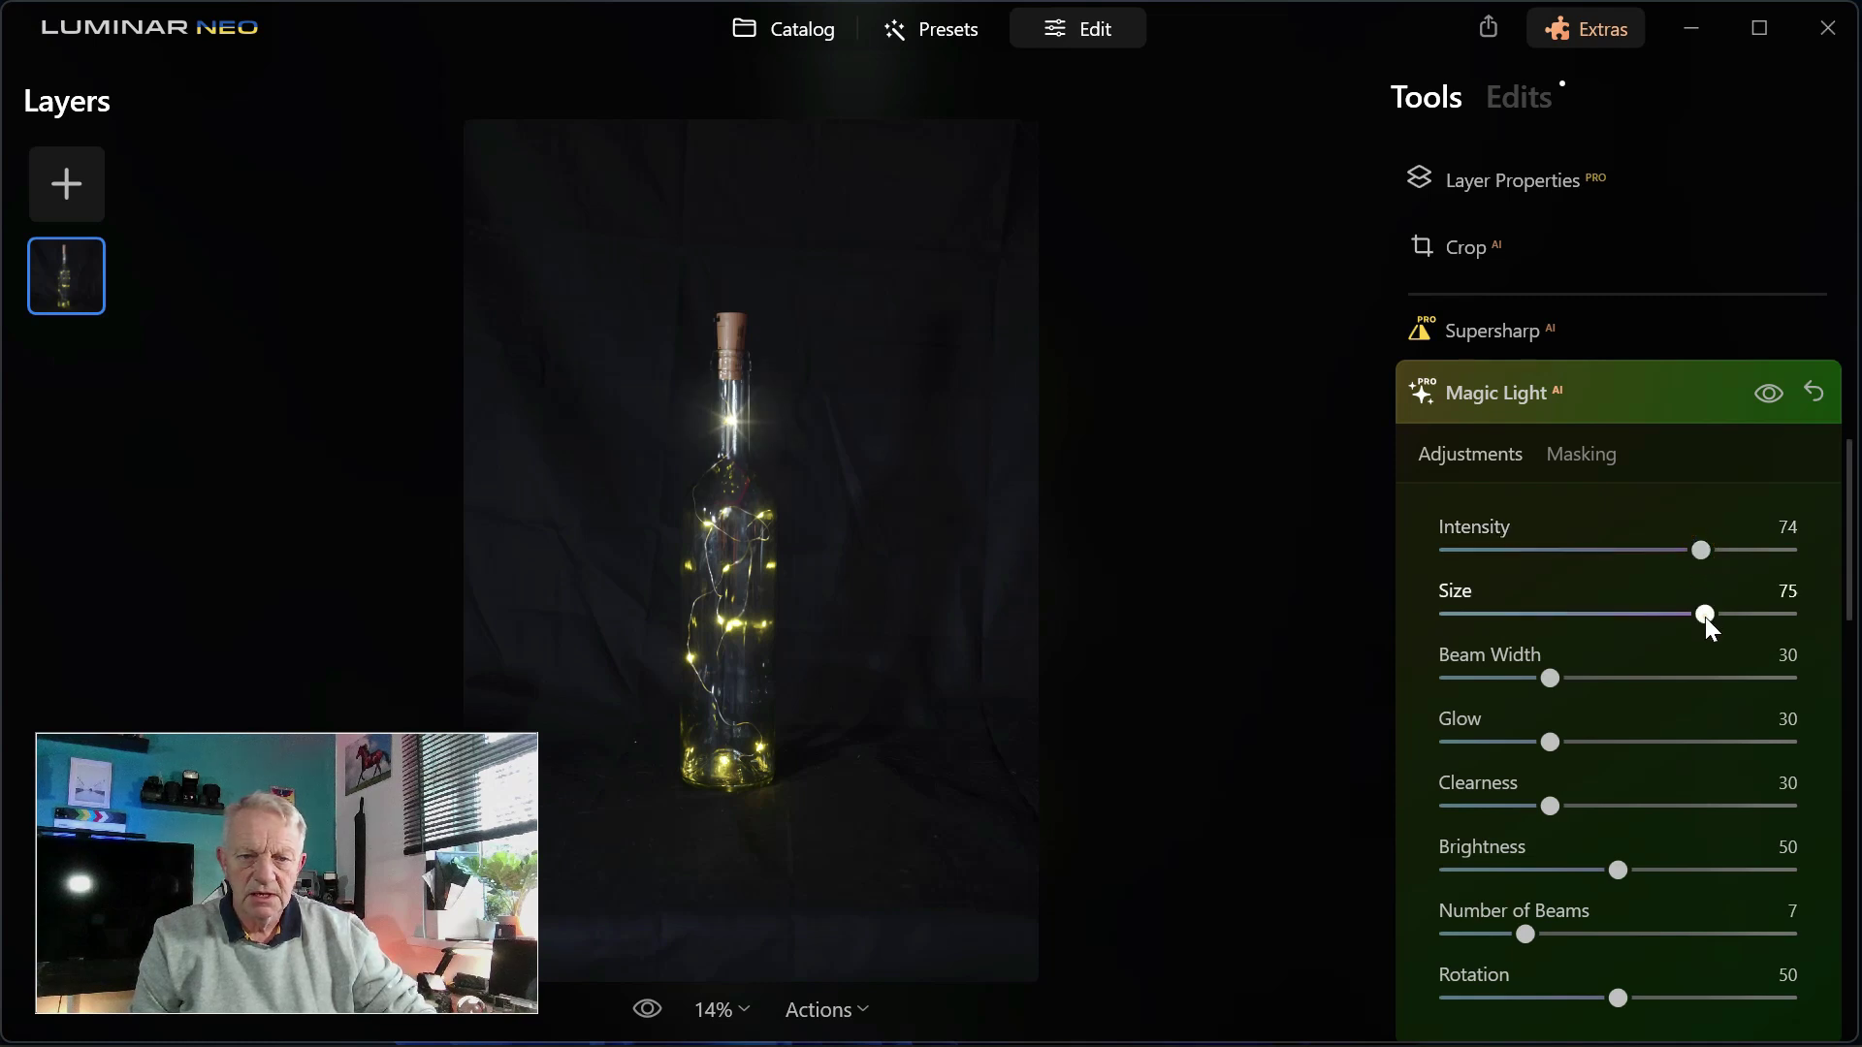
{"action": "left_click", "coordinate": [1686, 678]}
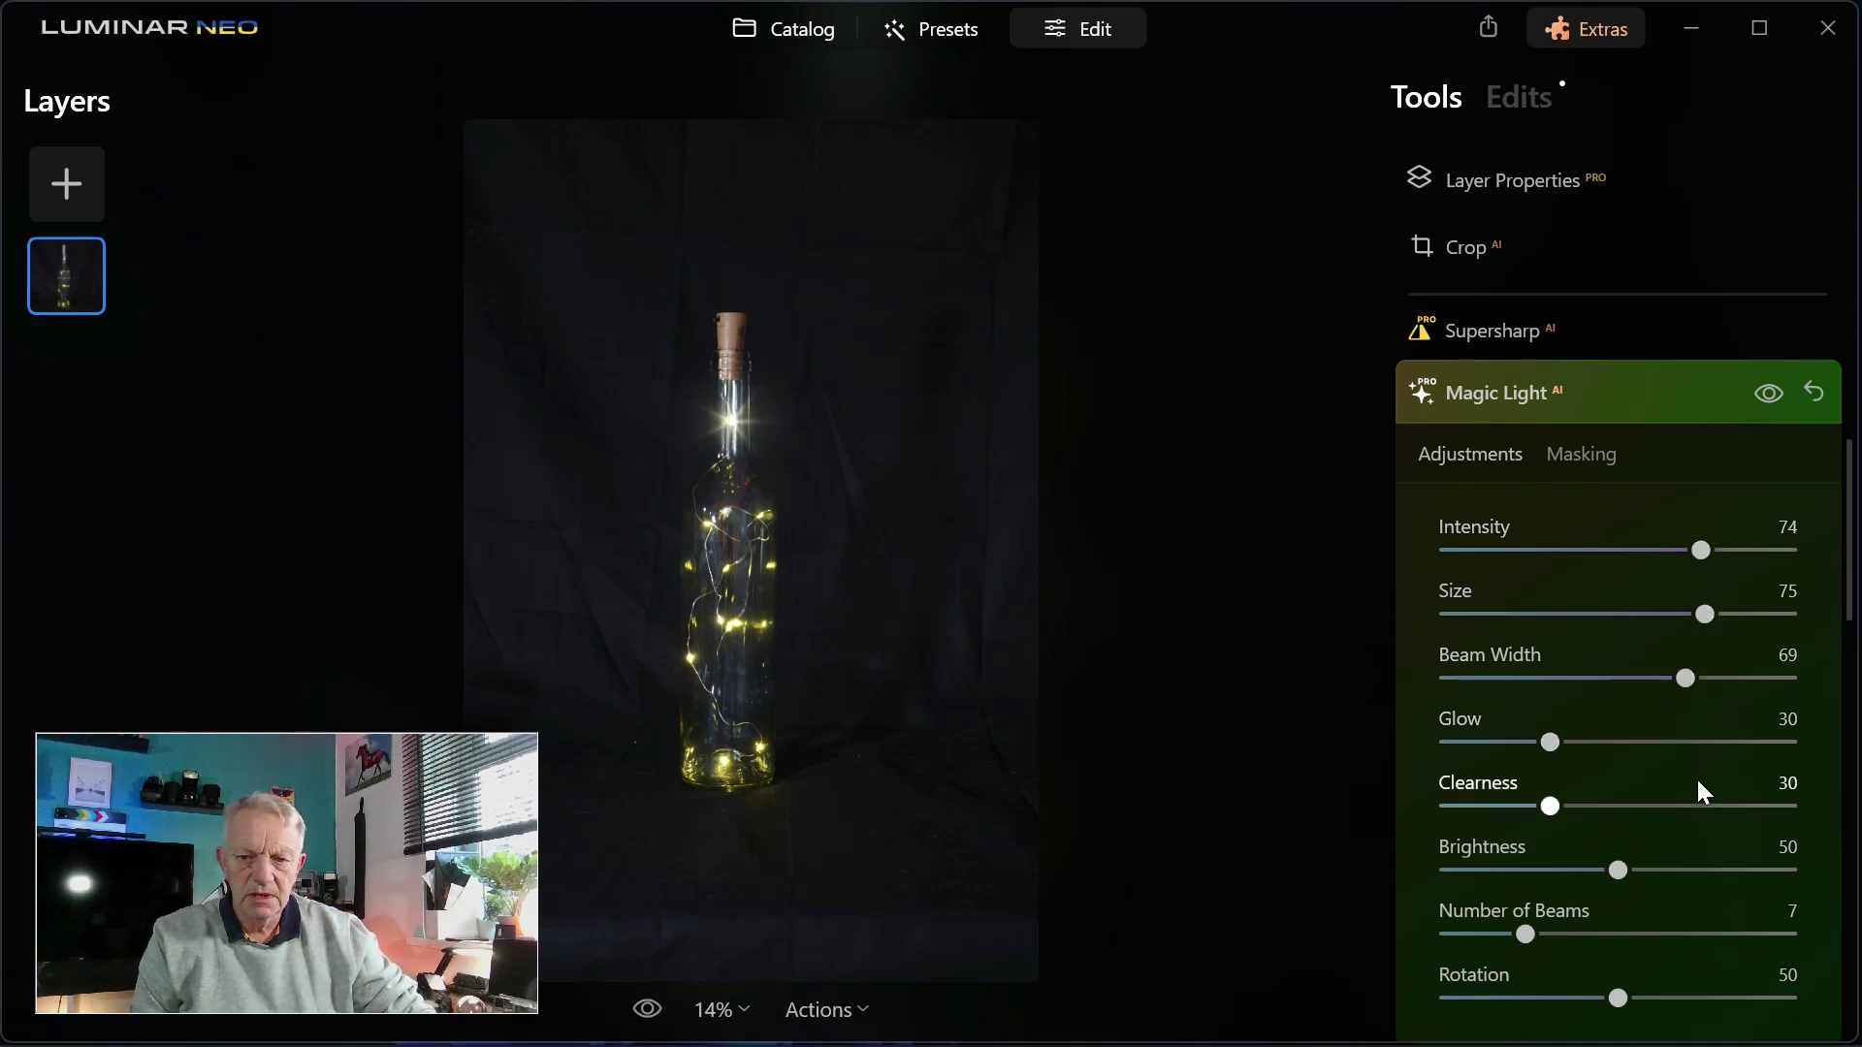
{"action": "left_click", "coordinate": [1698, 744]}
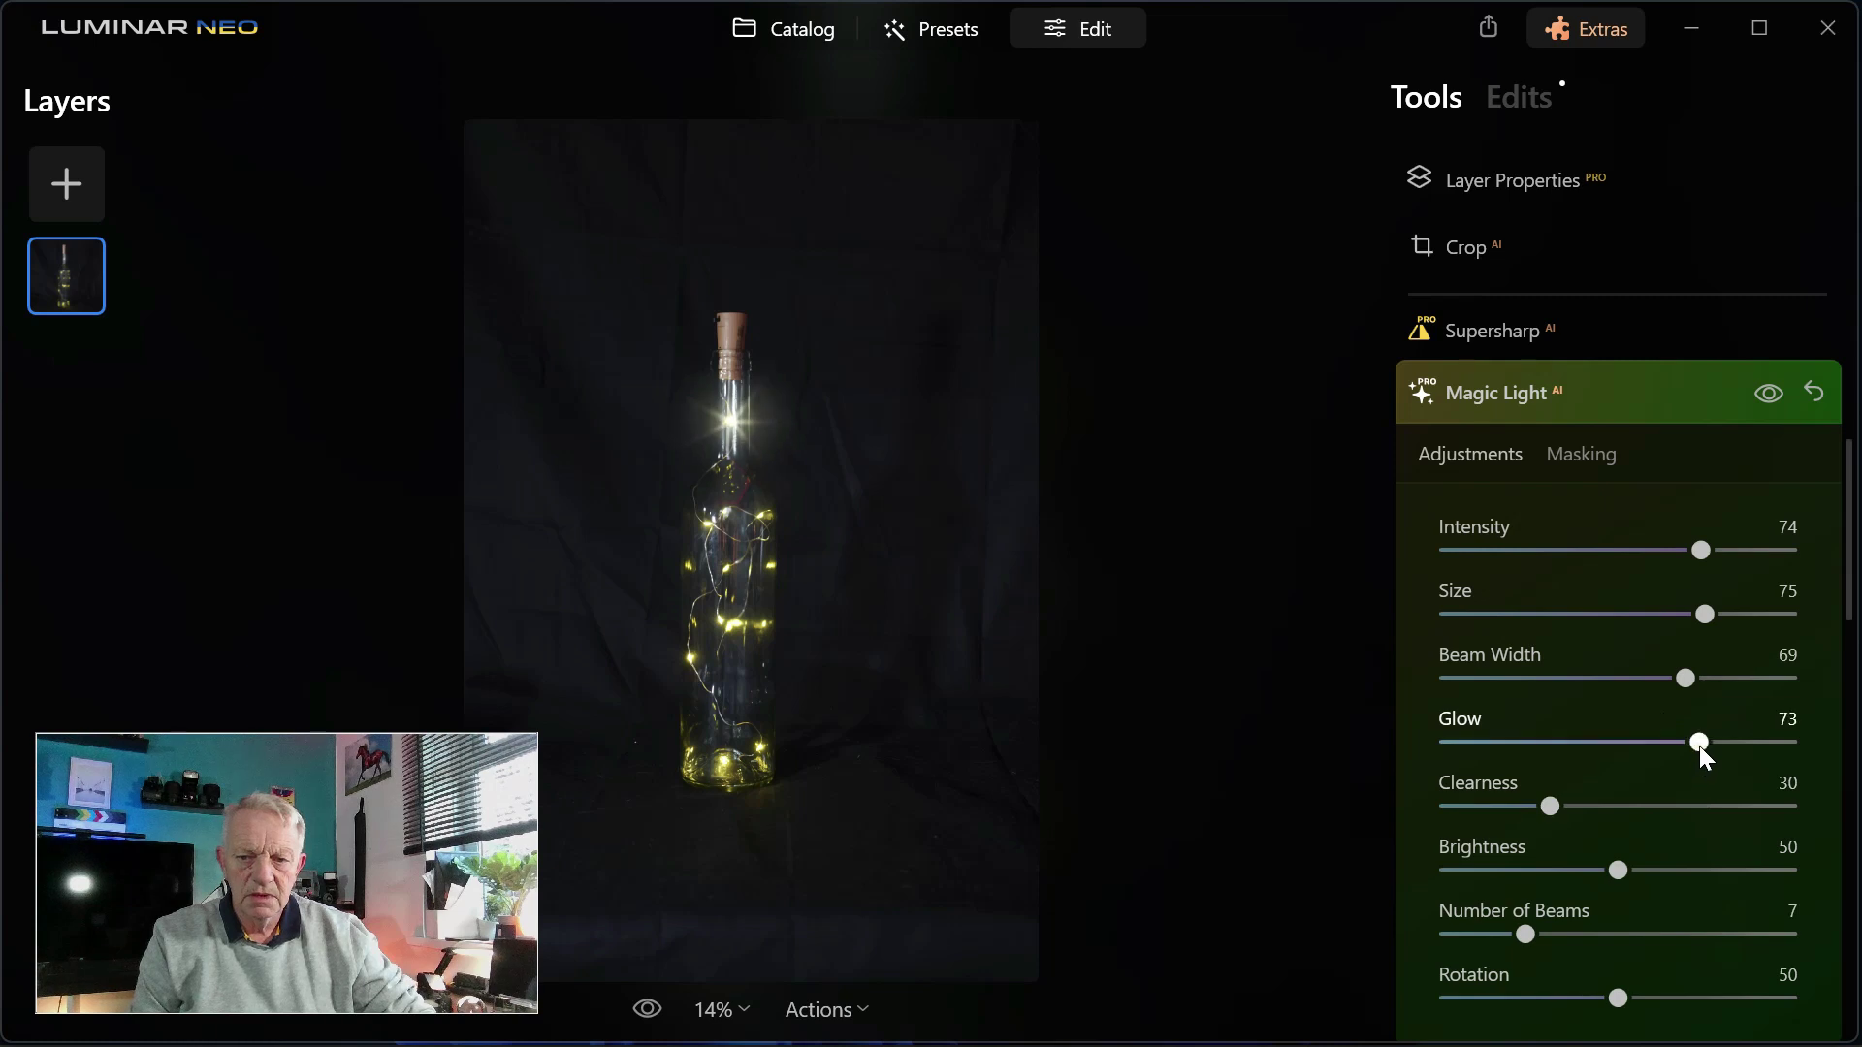
{"action": "left_click", "coordinate": [1713, 810]}
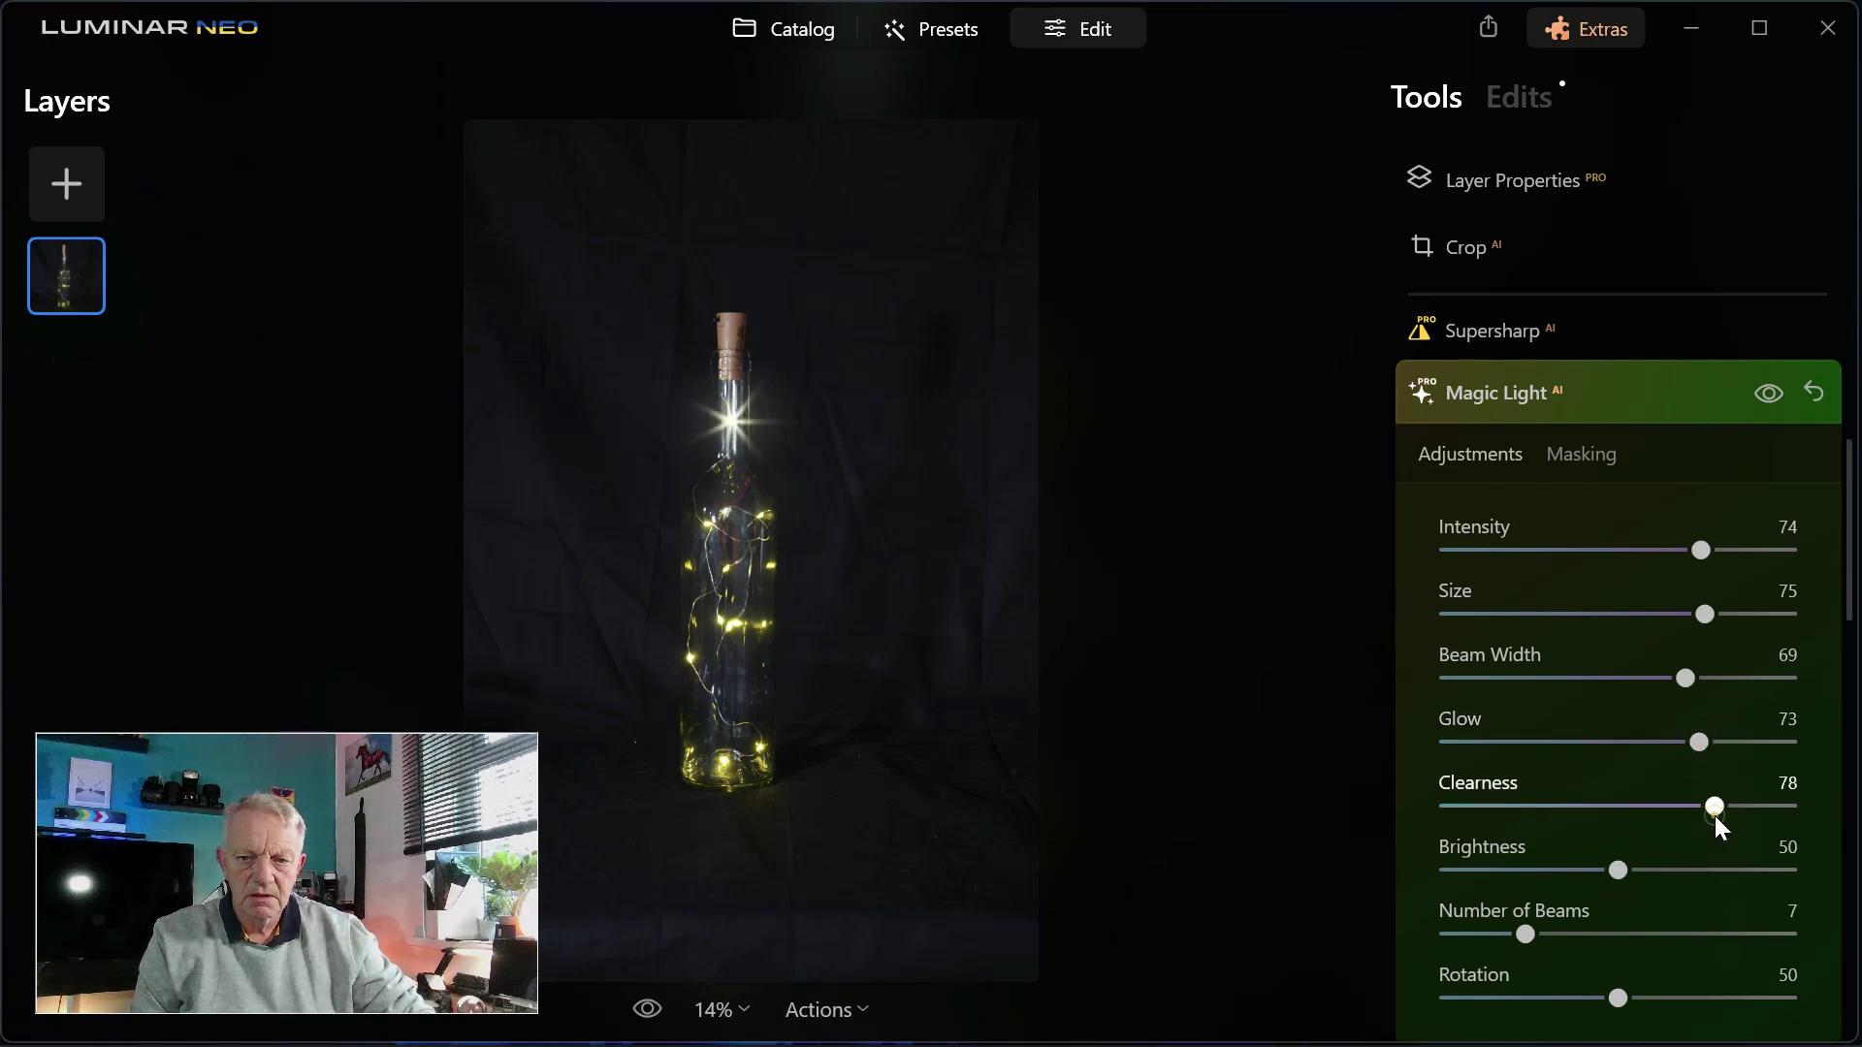
{"action": "left_click", "coordinate": [1718, 870]}
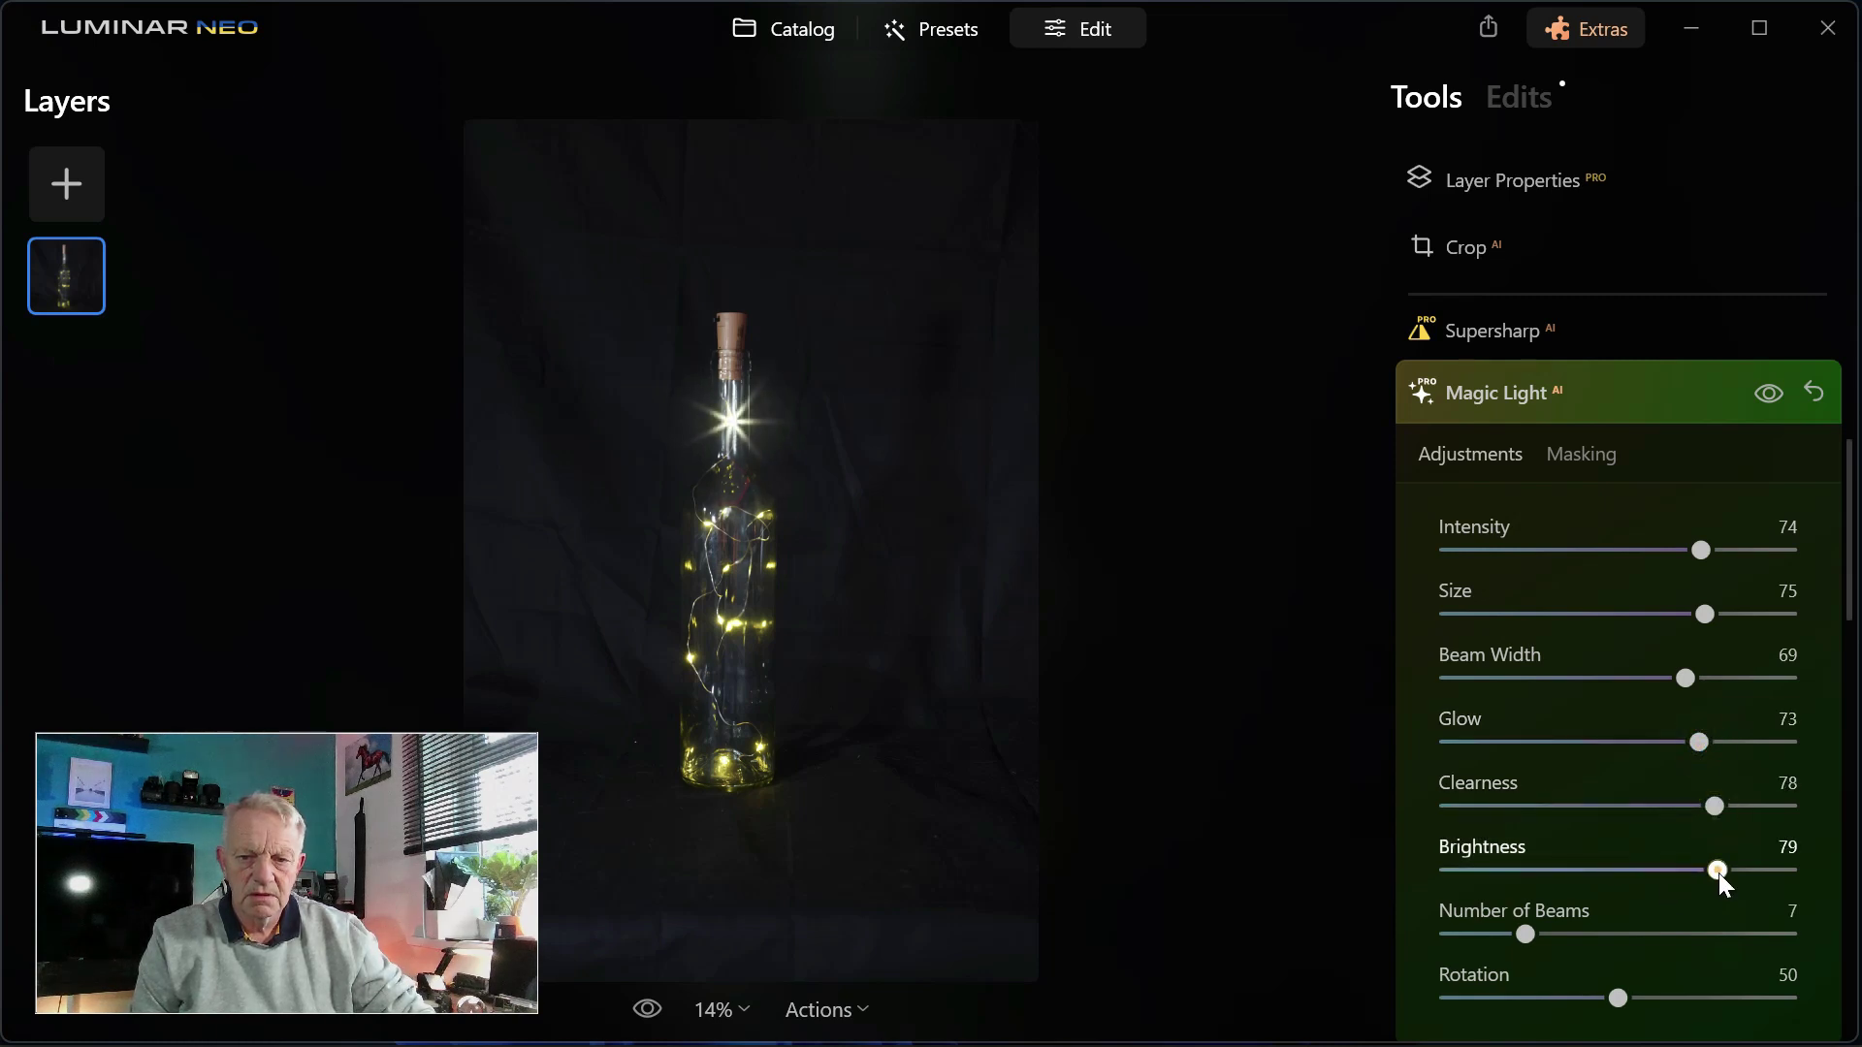
{"action": "left_click", "coordinate": [1682, 934]}
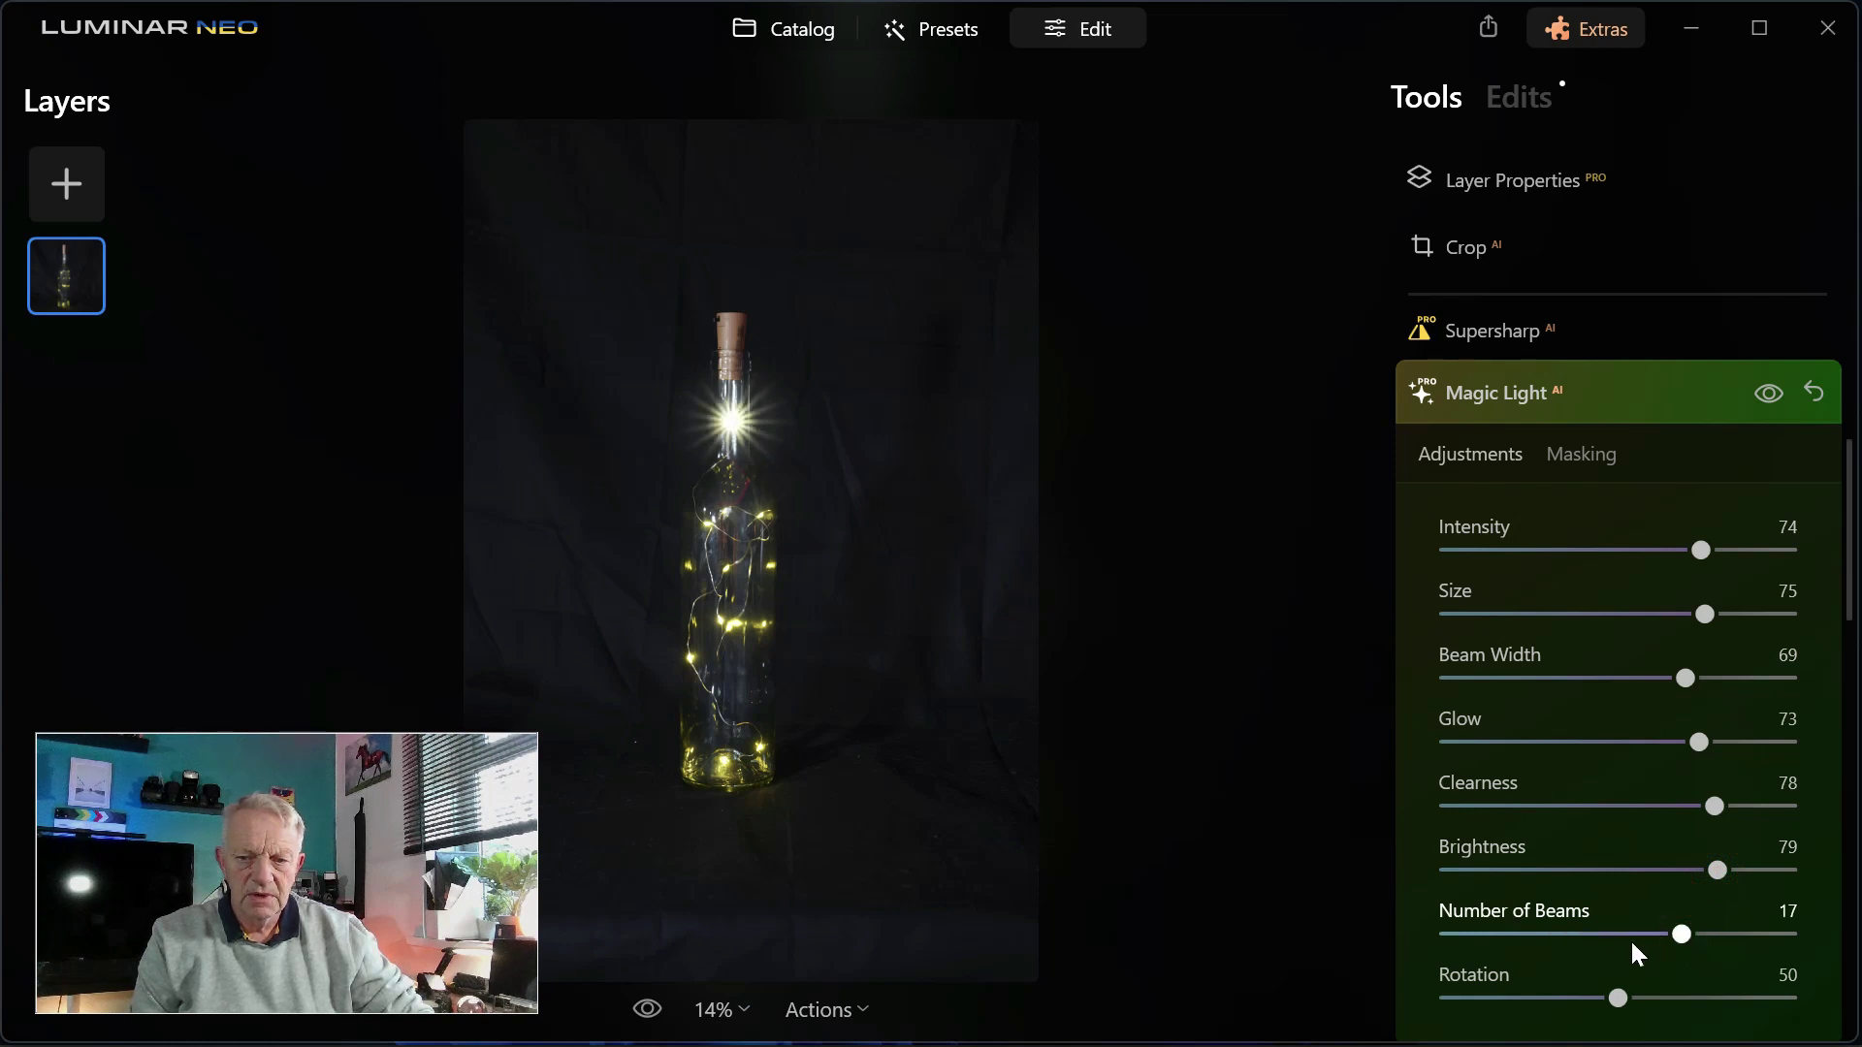
{"action": "left_click", "coordinate": [1638, 934]}
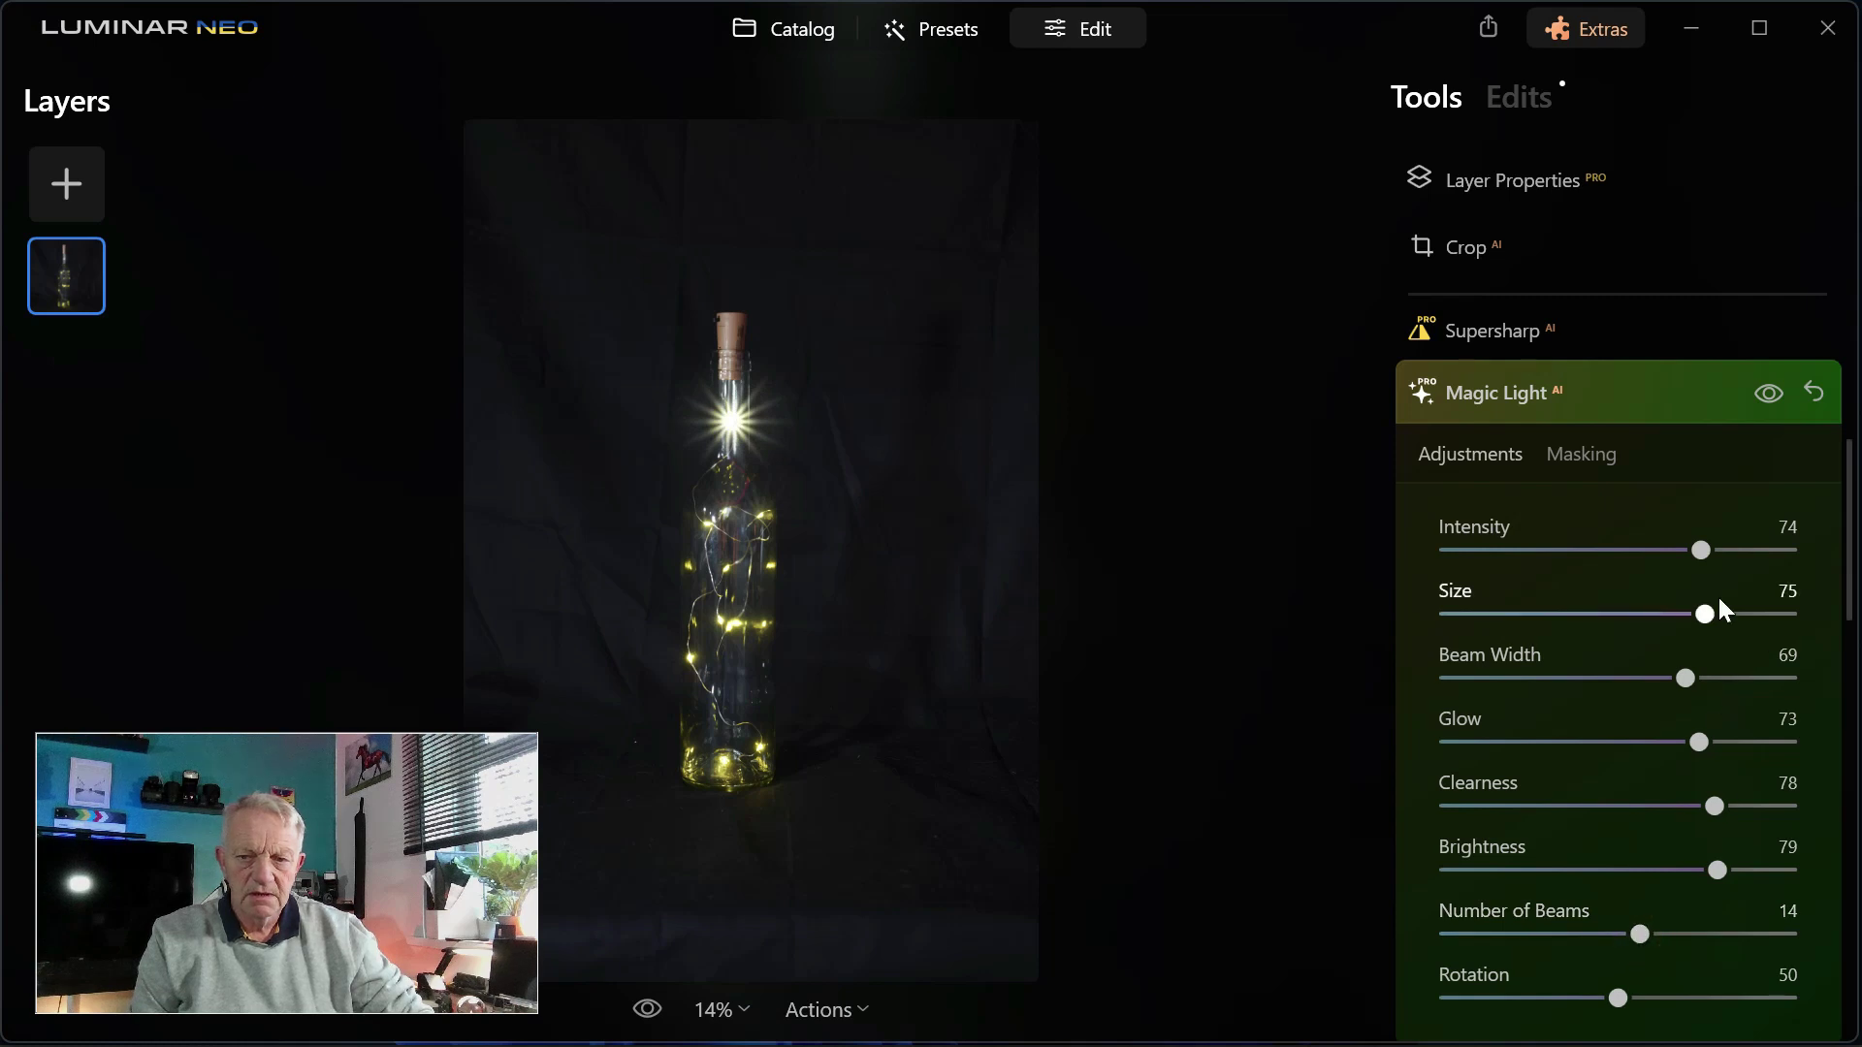
{"action": "left_click", "coordinate": [1741, 550]}
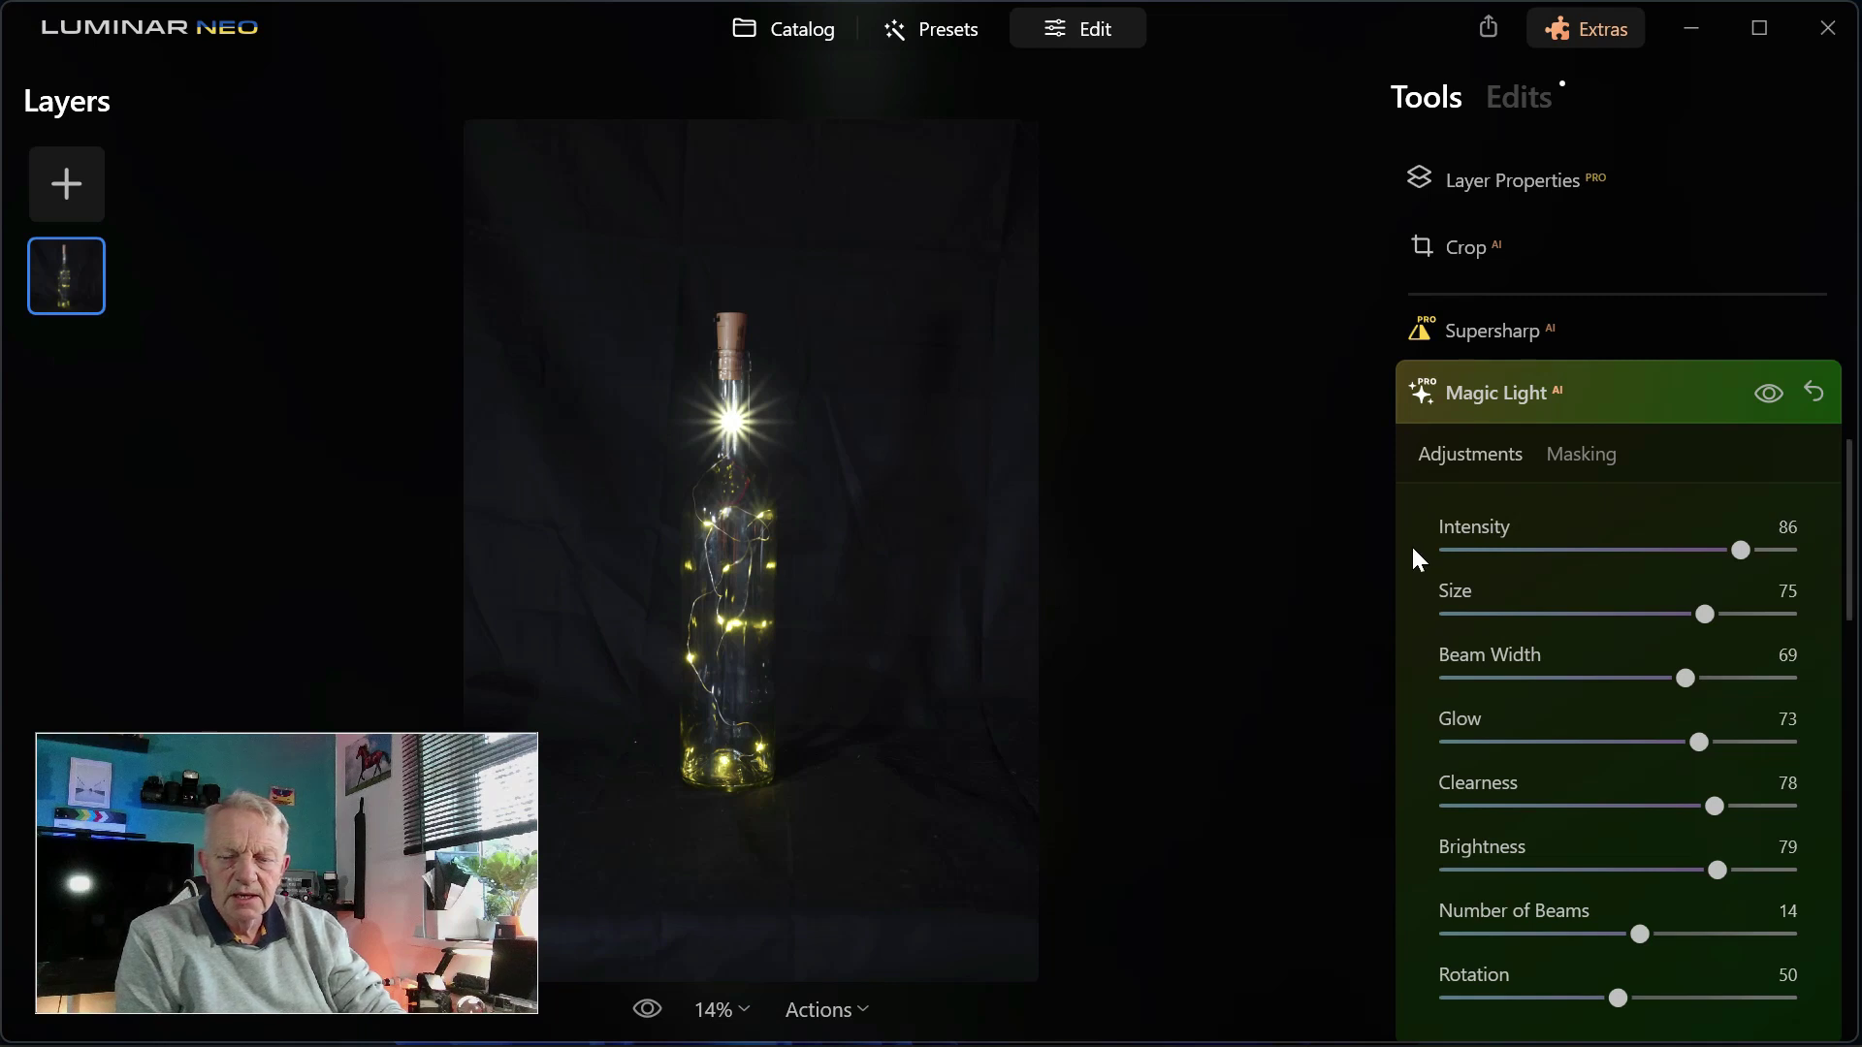
{"action": "left_click", "coordinate": [1581, 456]}
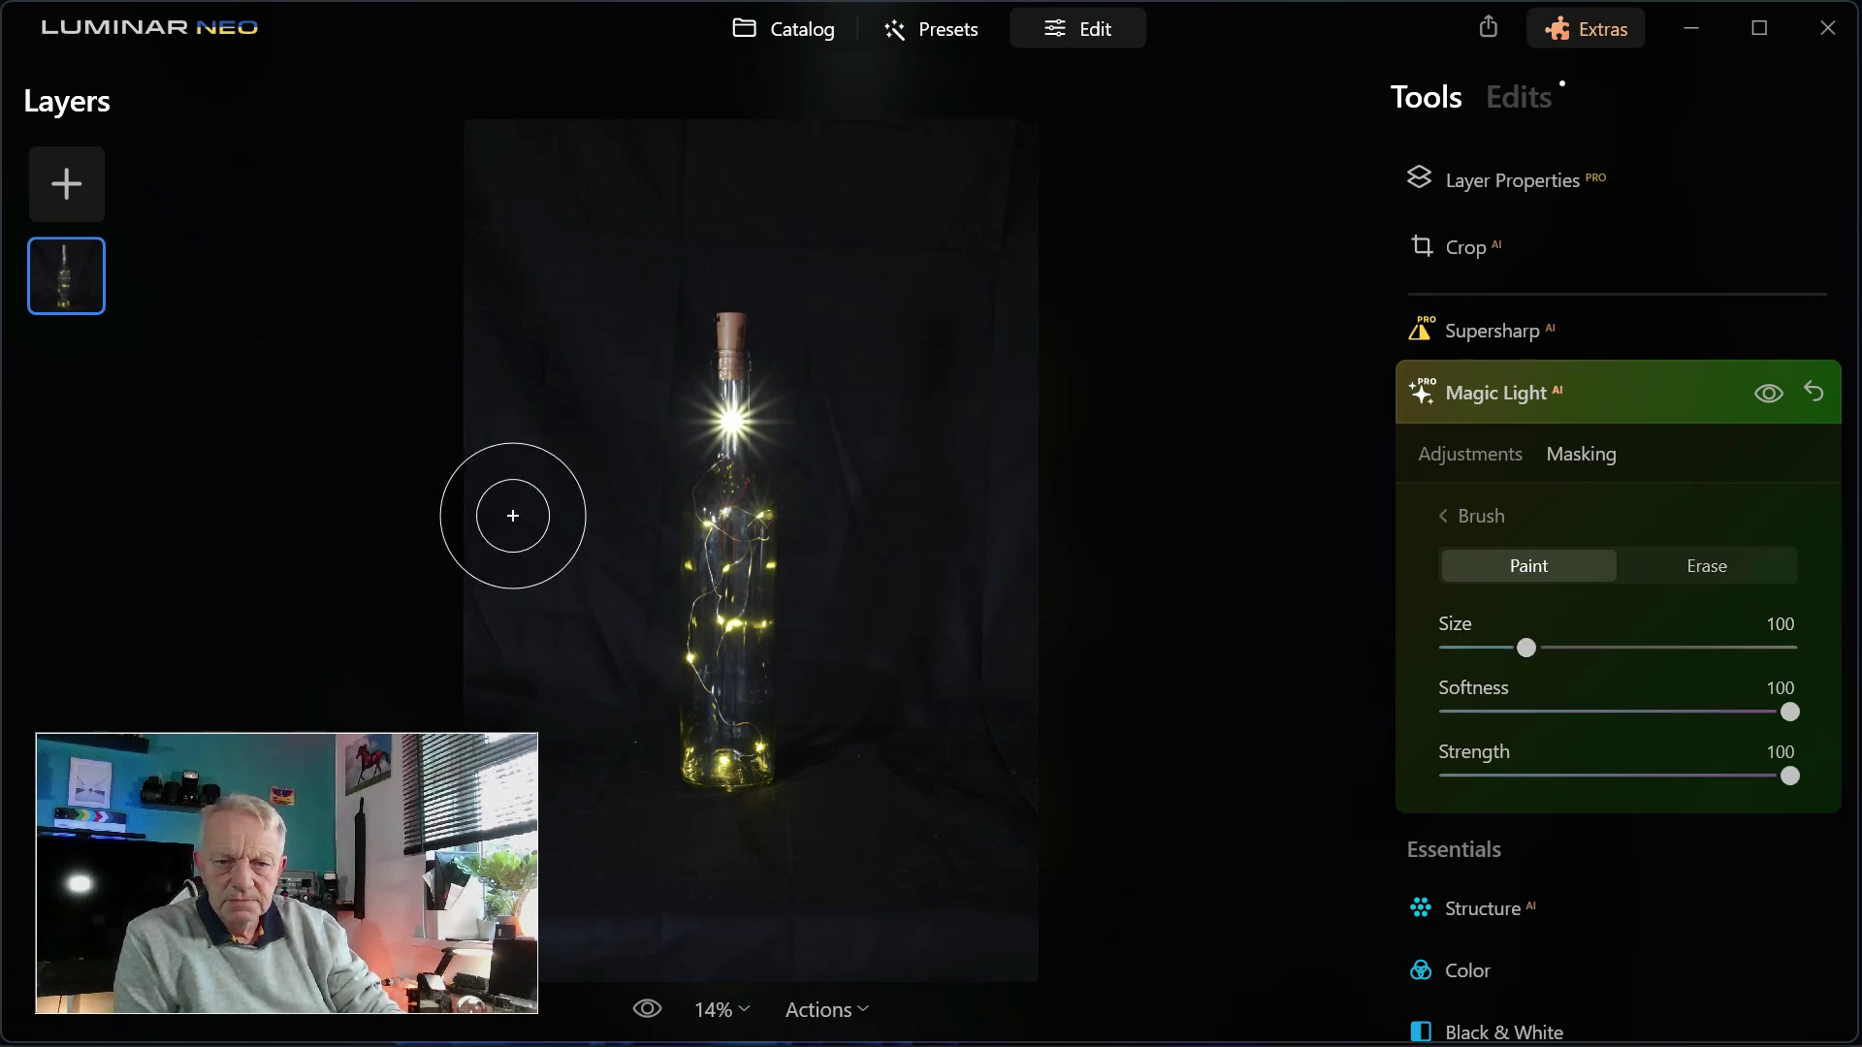
Step: Paint the mask over the lights inside the bottle, then erase it from the bottle neck
{"action": "left_click_drag", "start_coordinate": [715, 541], "coordinate": [707, 760]}
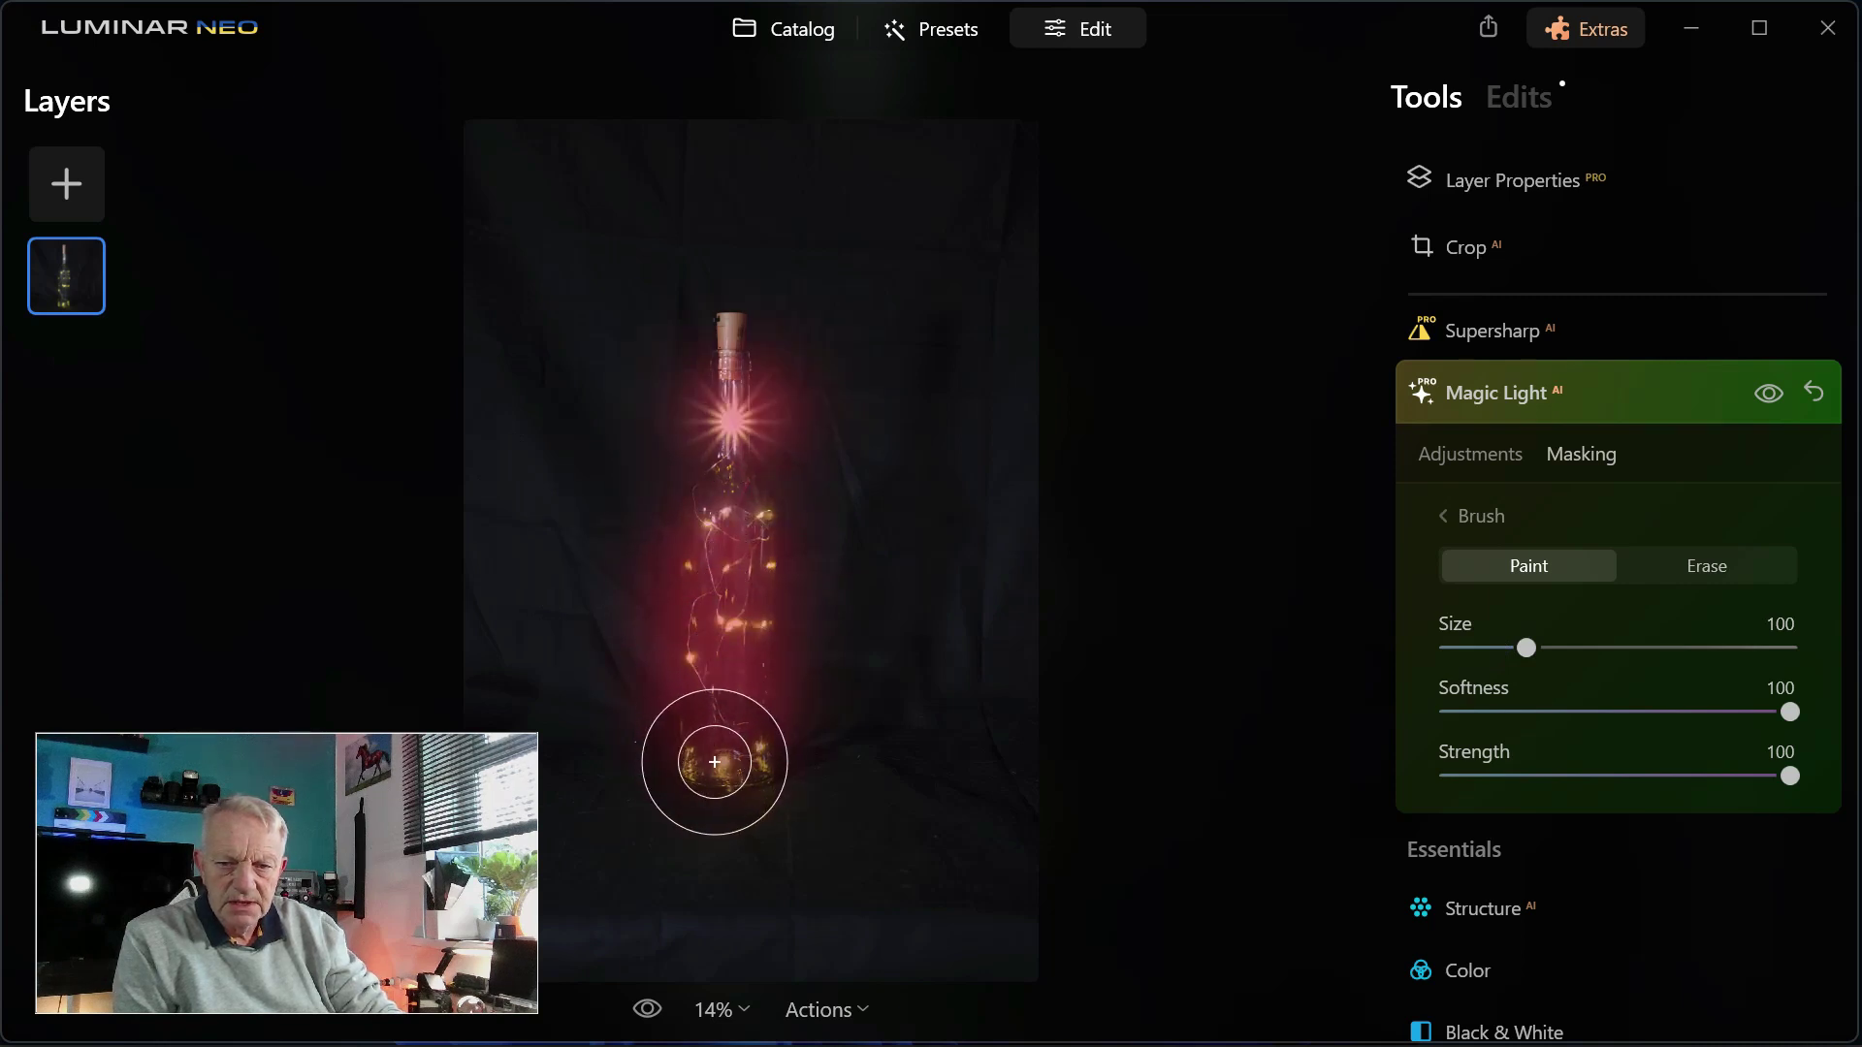
{"action": "left_click", "coordinate": [1673, 572]}
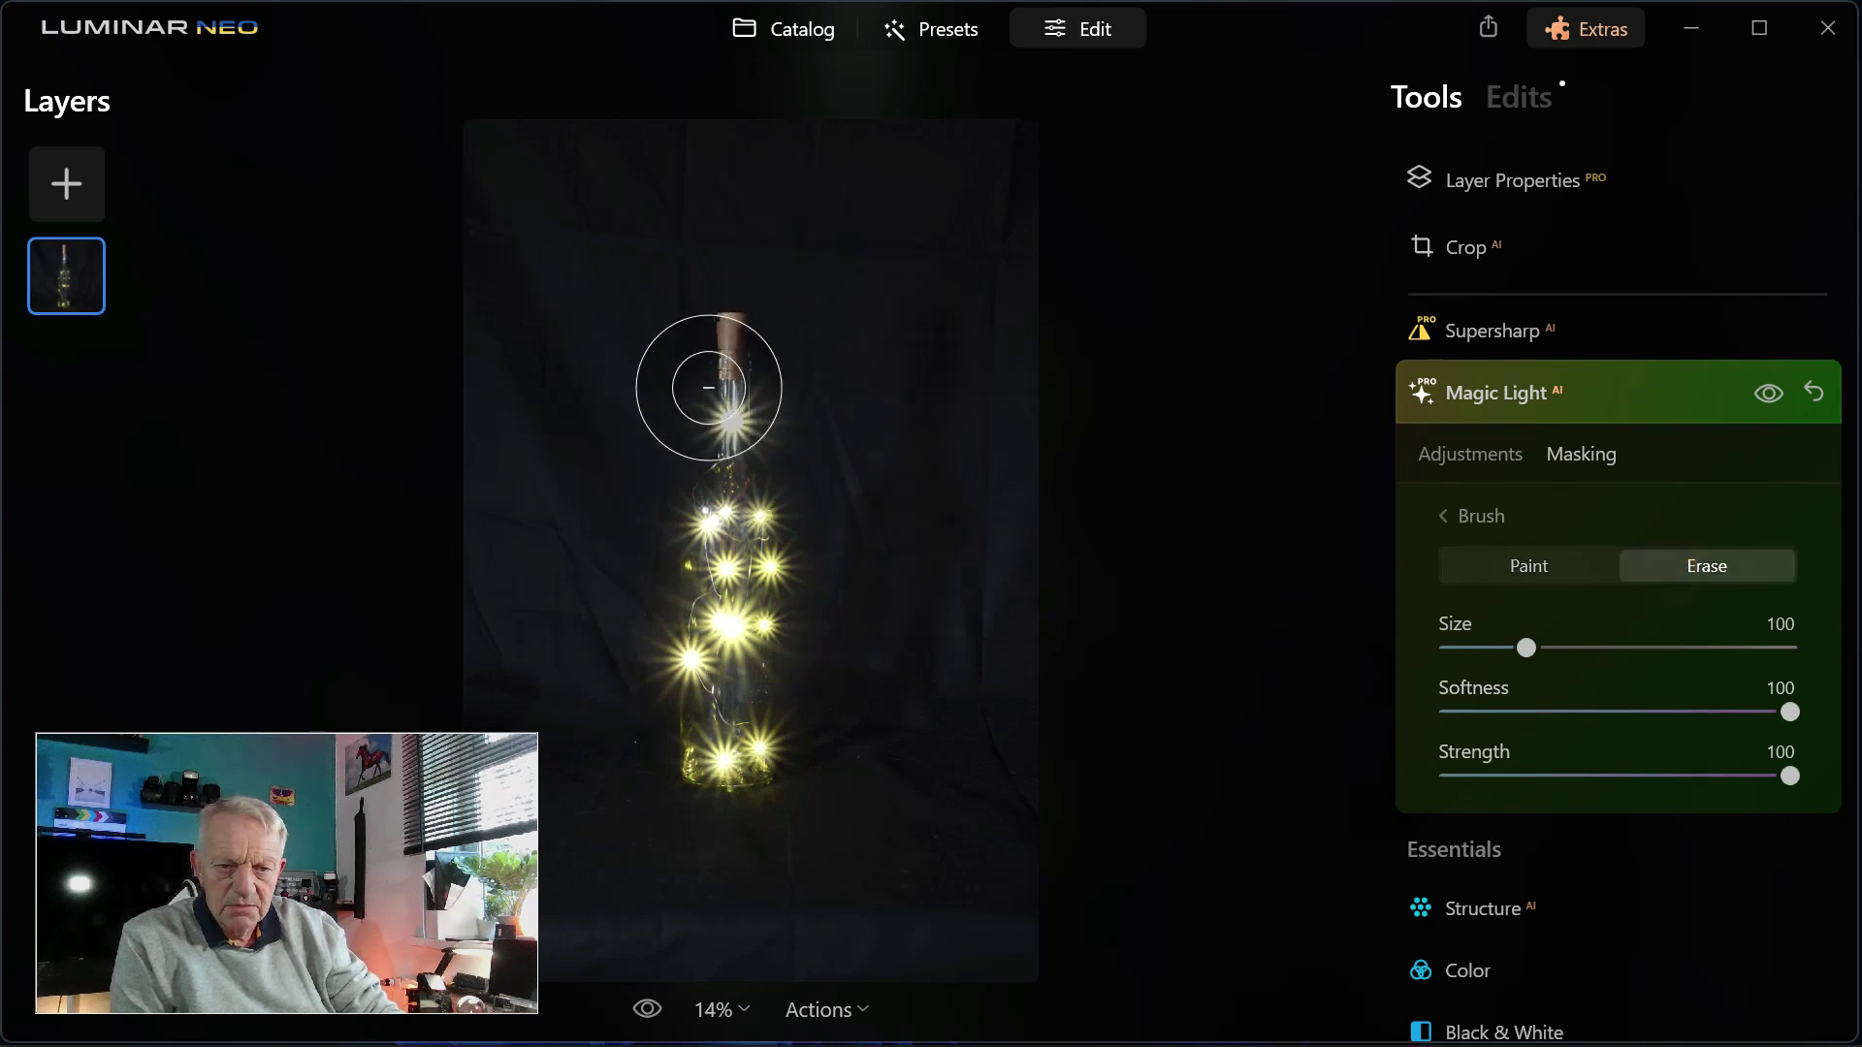
{"action": "mouse_move", "coordinate": [707, 398]}
{"action": "left_mouse_down"}
{"action": "mouse_move", "coordinate": [728, 395]}
{"action": "mouse_move", "coordinate": [707, 420]}
{"action": "mouse_move", "coordinate": [735, 427]}
{"action": "mouse_move", "coordinate": [711, 417]}
{"action": "left_mouse_up"}
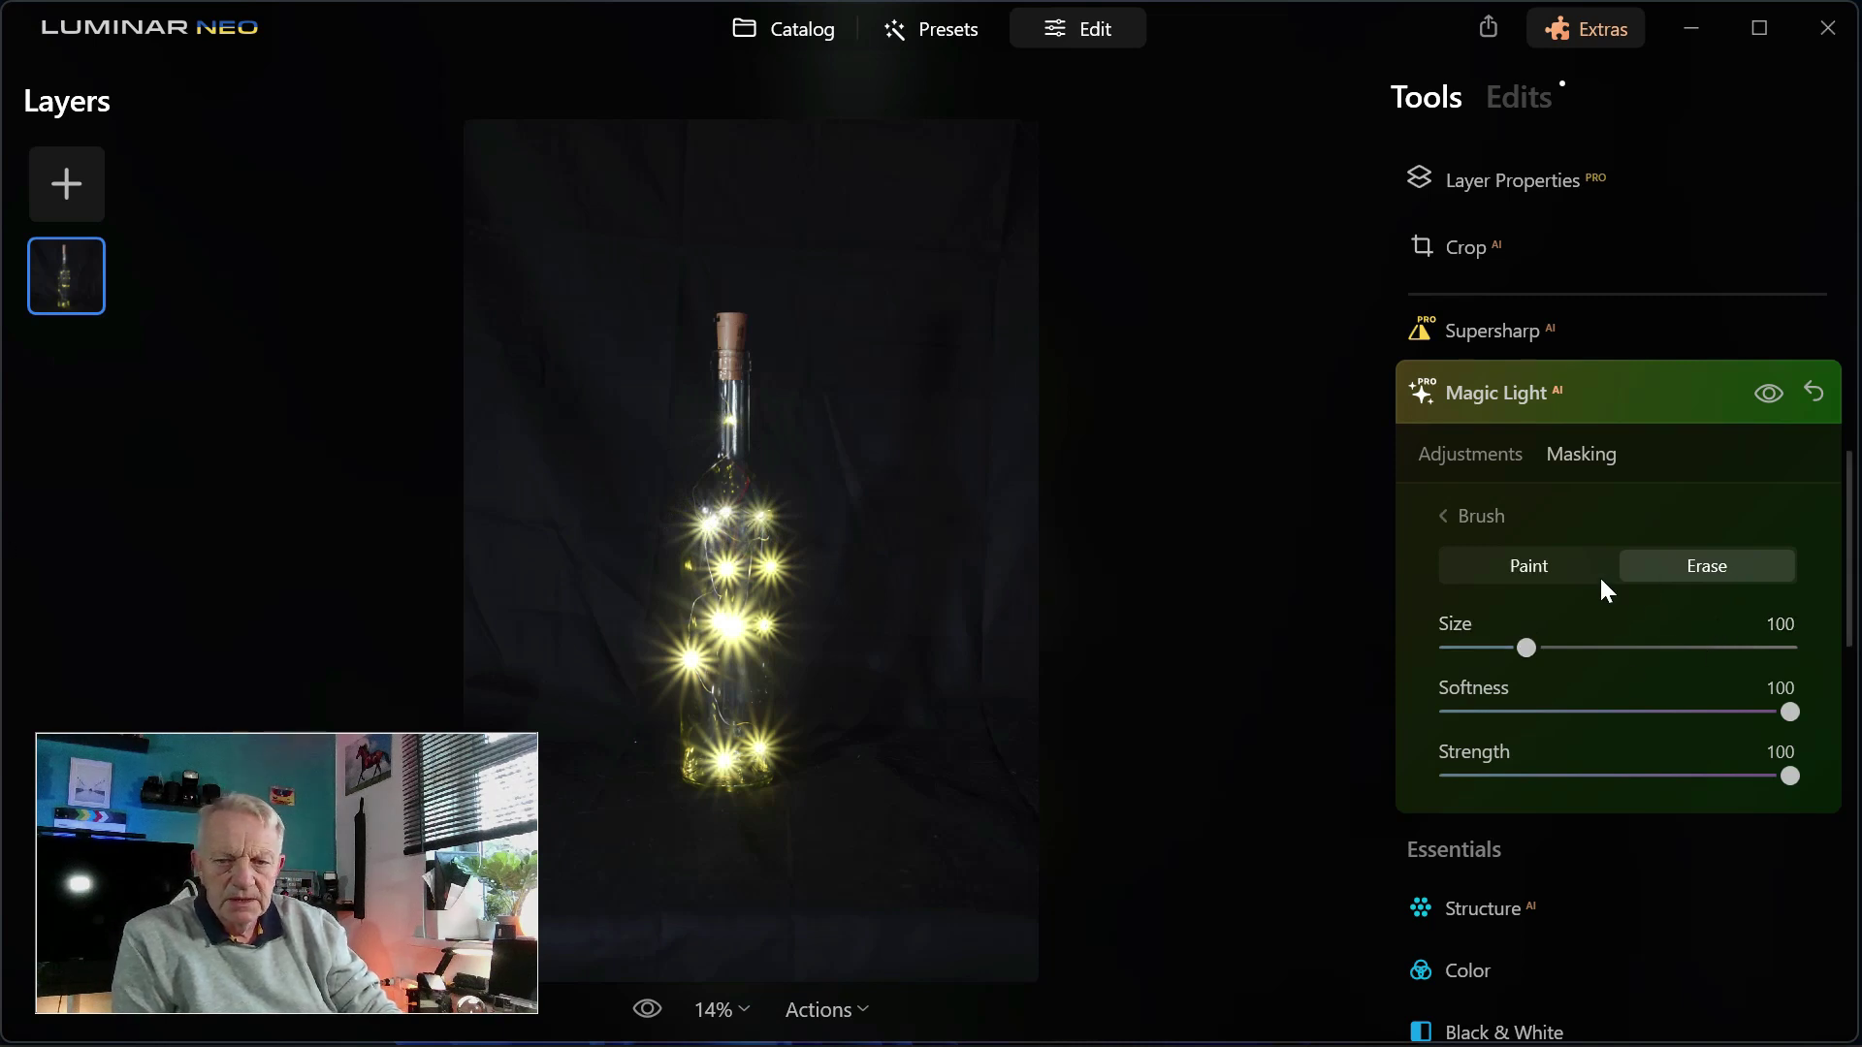
Step: Switch the brush back to Paint and repaint the mask down the entire bottle, neck included
{"action": "left_click", "coordinate": [1544, 573]}
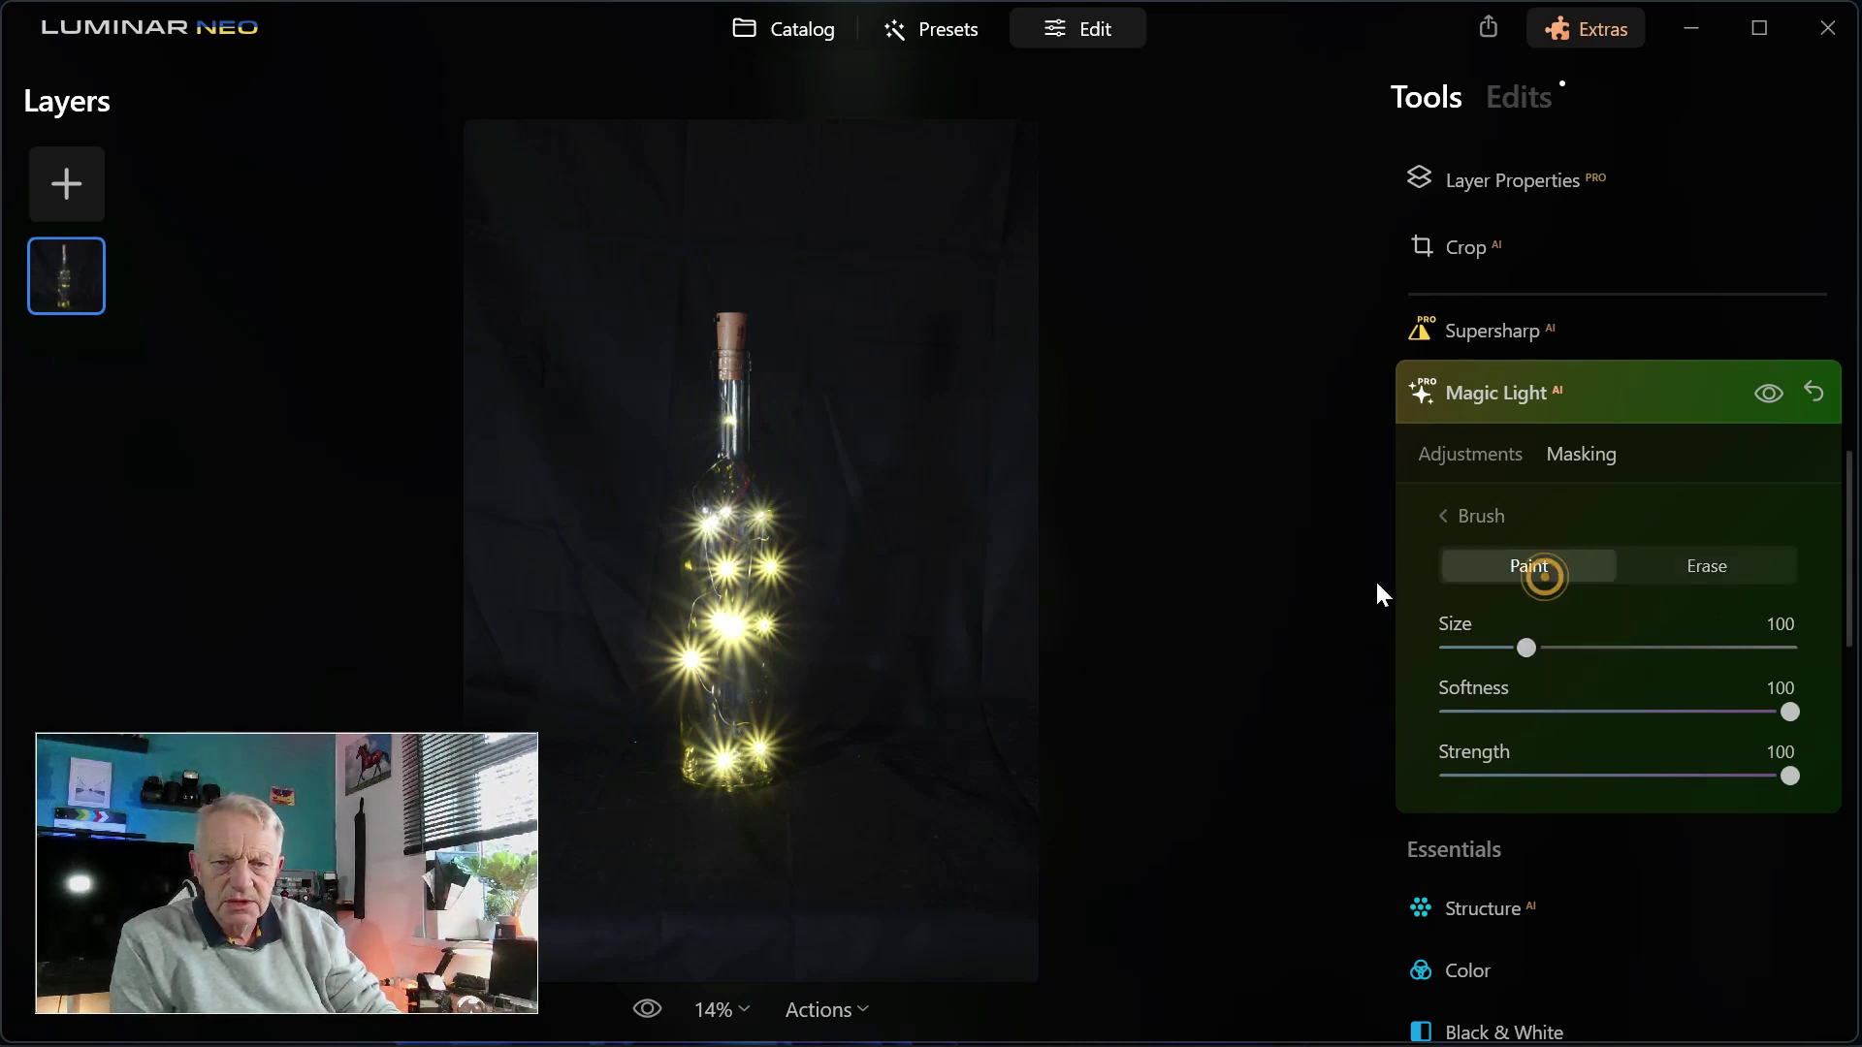
{"action": "mouse_move", "coordinate": [748, 365]}
{"action": "left_mouse_down"}
{"action": "mouse_move", "coordinate": [715, 404]}
{"action": "mouse_move", "coordinate": [714, 490]}
{"action": "left_mouse_up"}
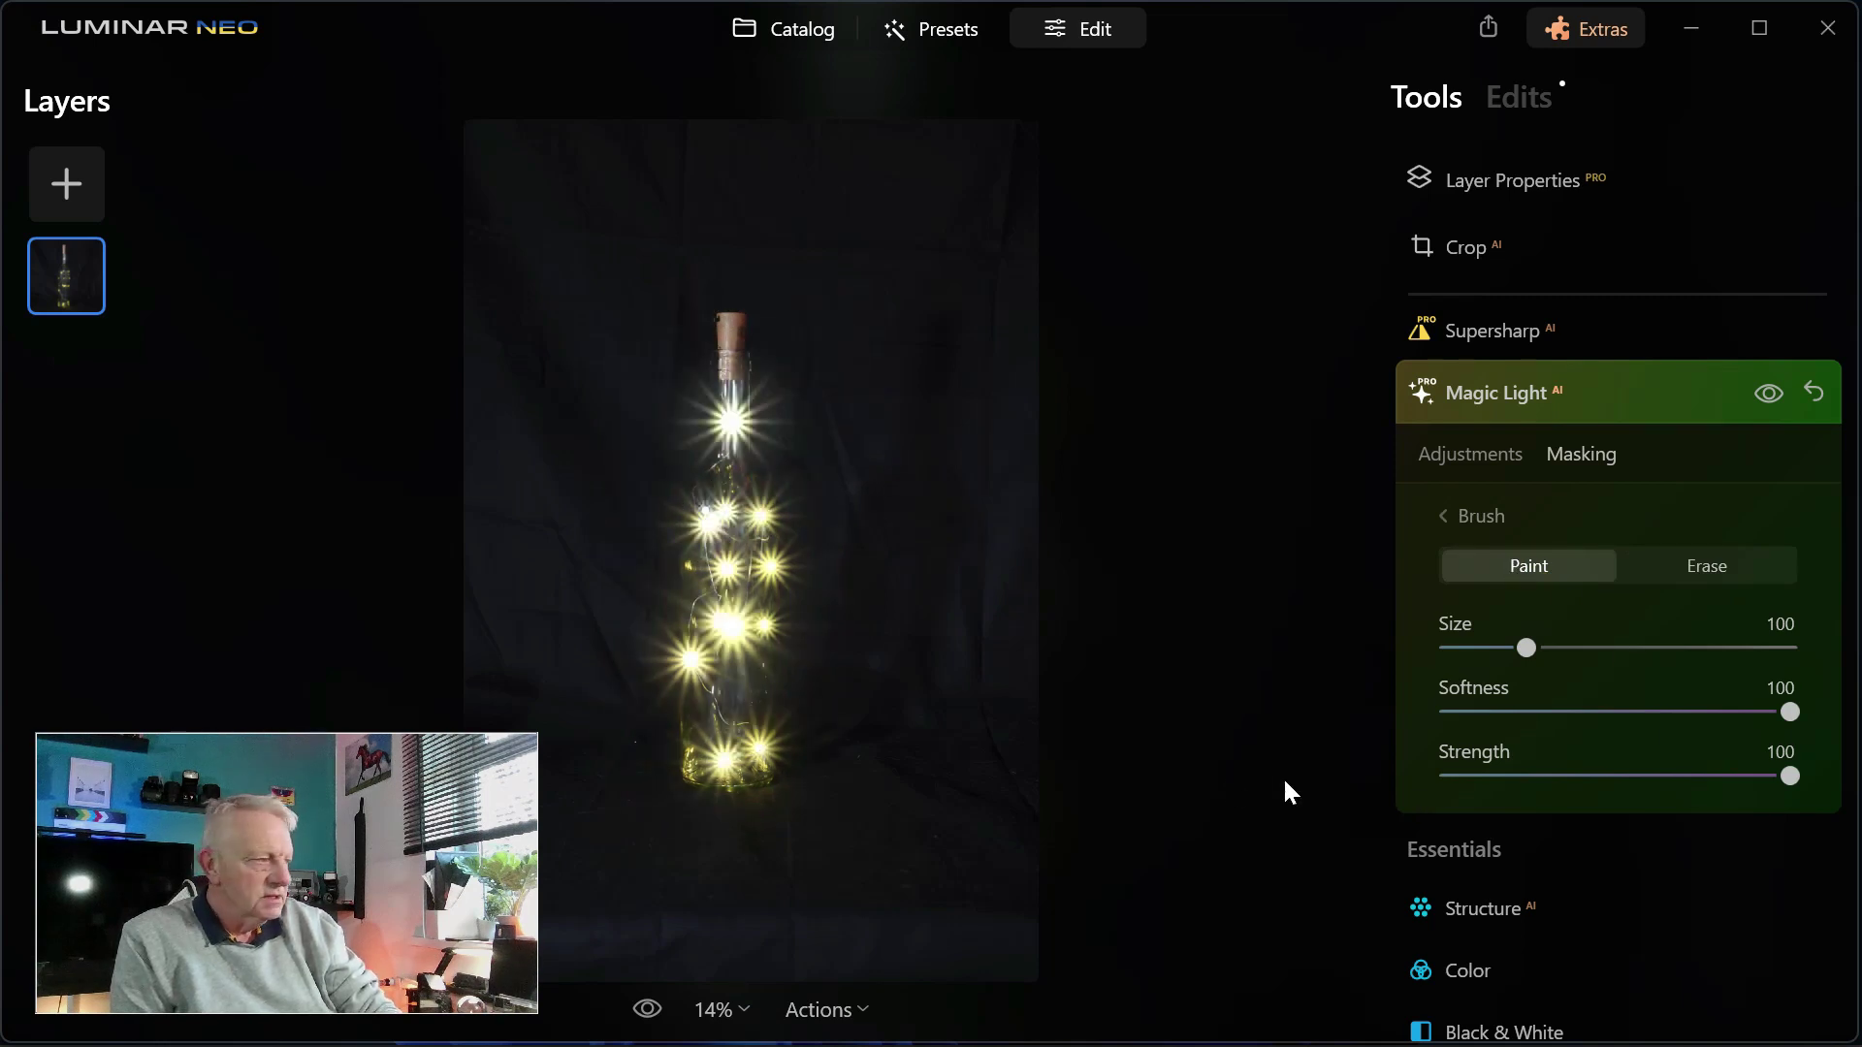